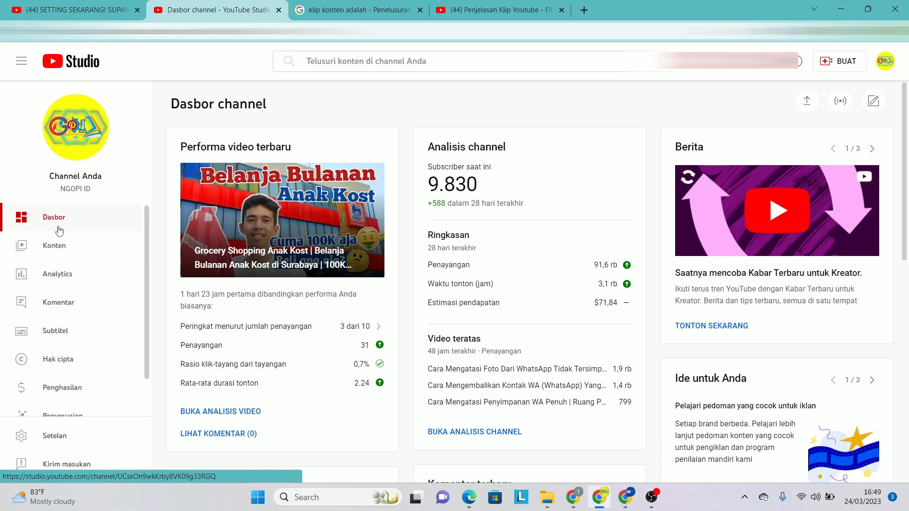
Open the channel settings and look through the available default currencies in the general settings.
scroll(95, 388, "down", 1)
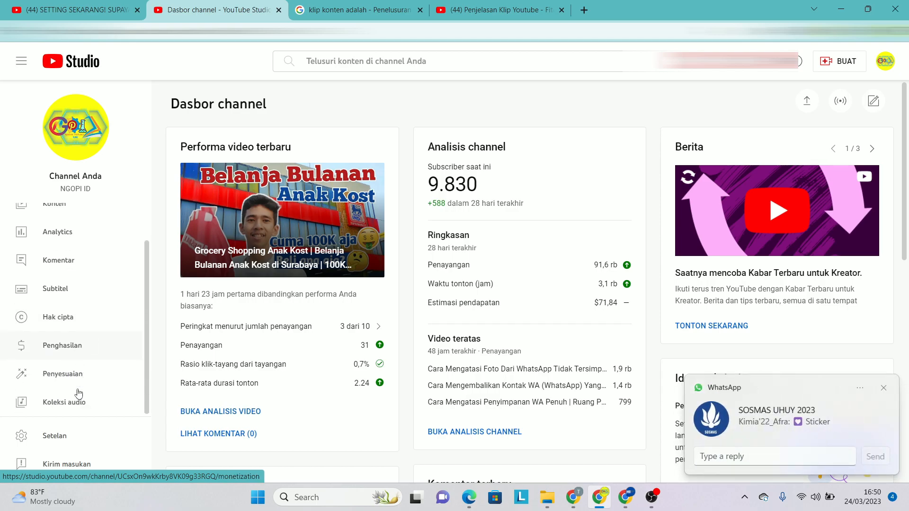
left_click(61, 435)
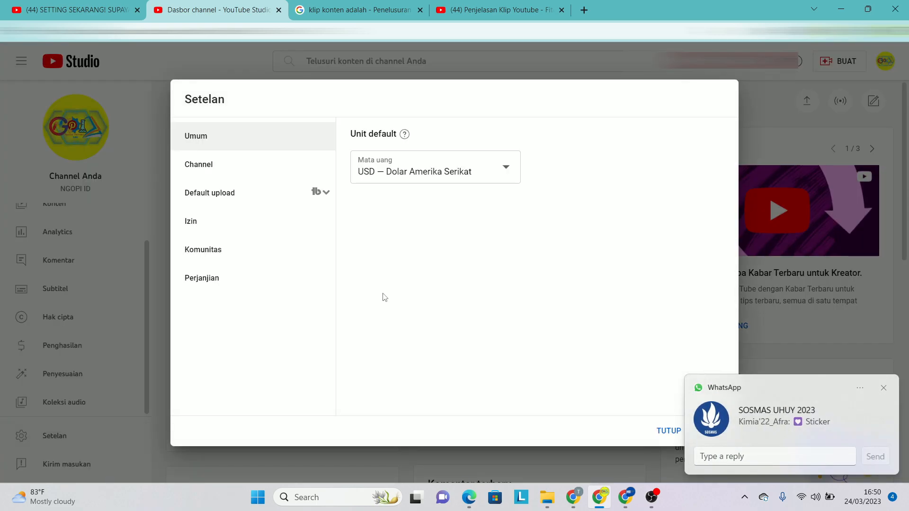
left_click(882, 387)
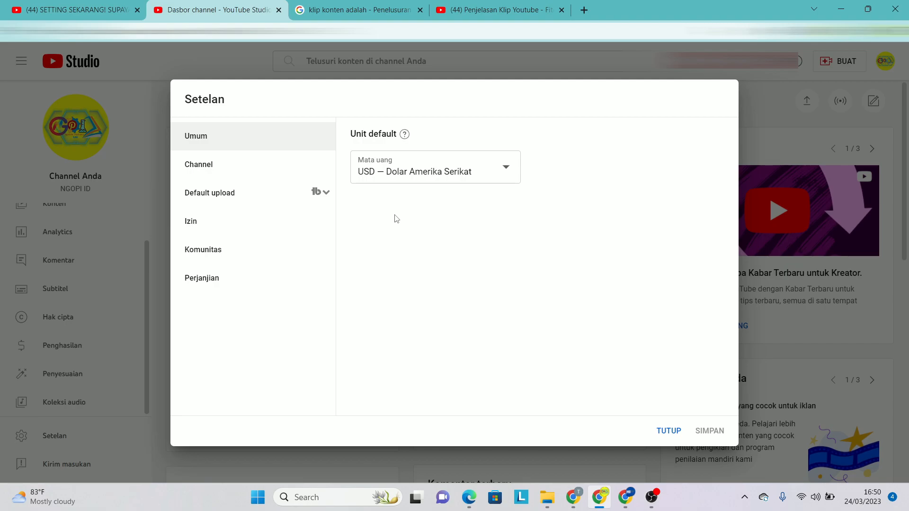
left_click(510, 173)
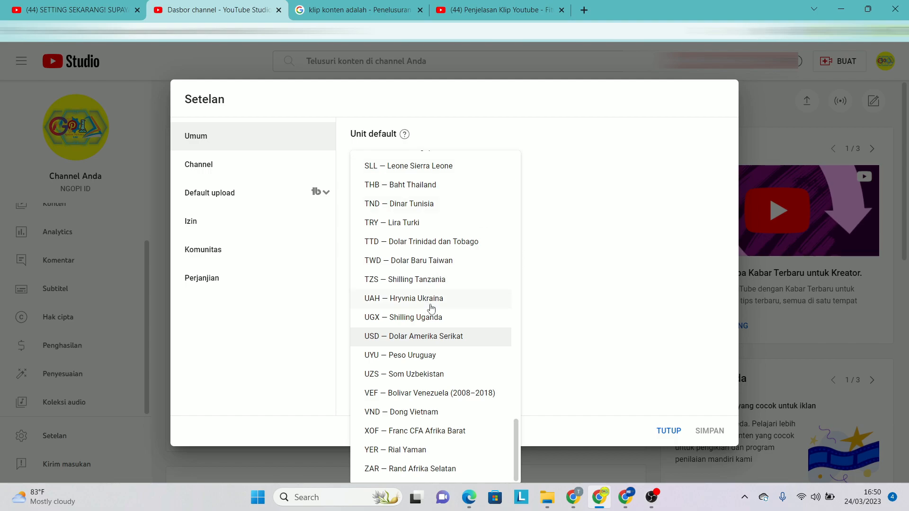
scroll(437, 328, "up", 5)
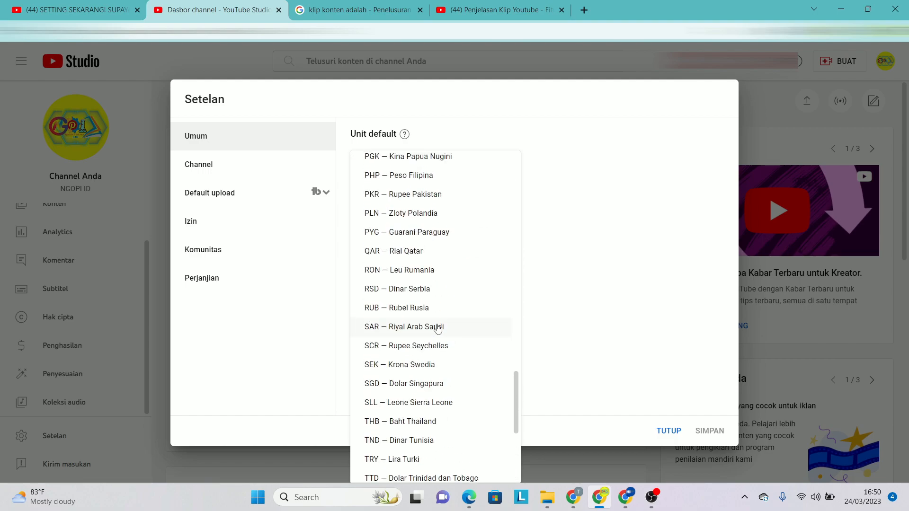
scroll(437, 328, "up", 10)
scroll(438, 328, "up", 14)
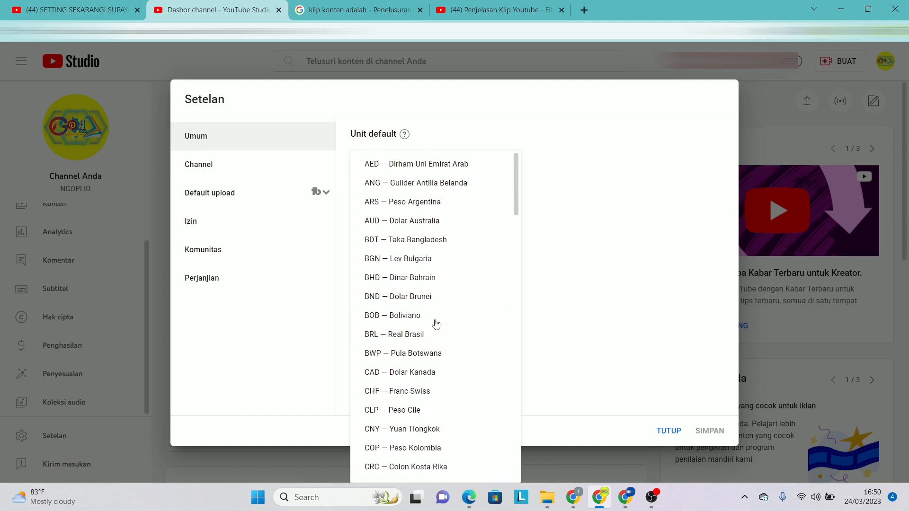
scroll(436, 323, "down", 20)
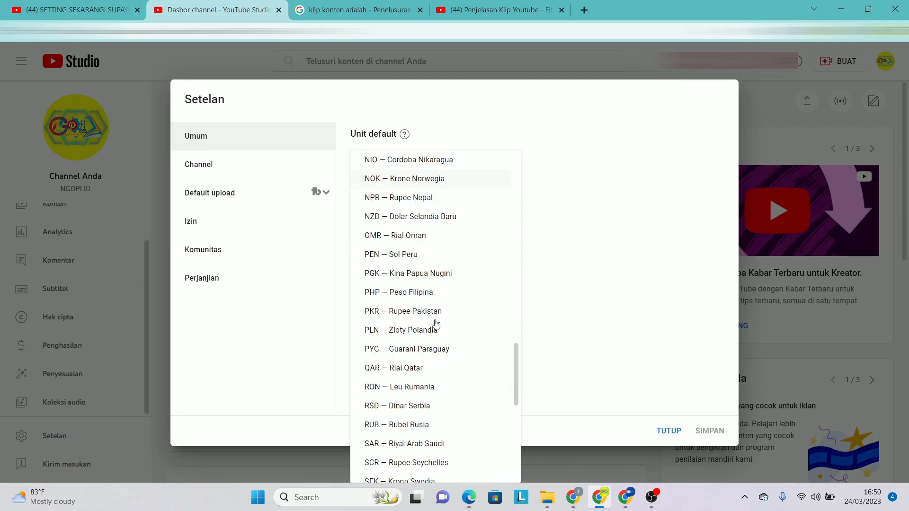
left_click(565, 300)
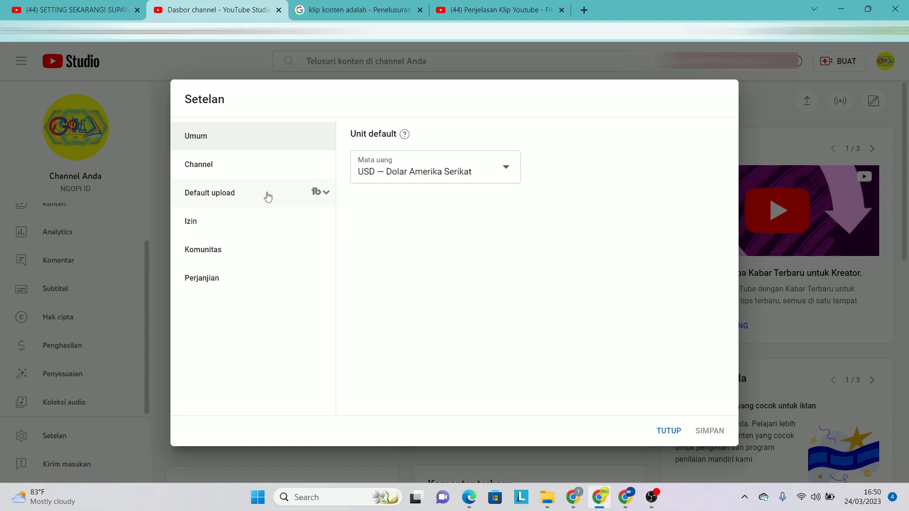
Close the settings and check the channel's estimated revenue in the dashboard's analytics summary.
left_click(233, 170)
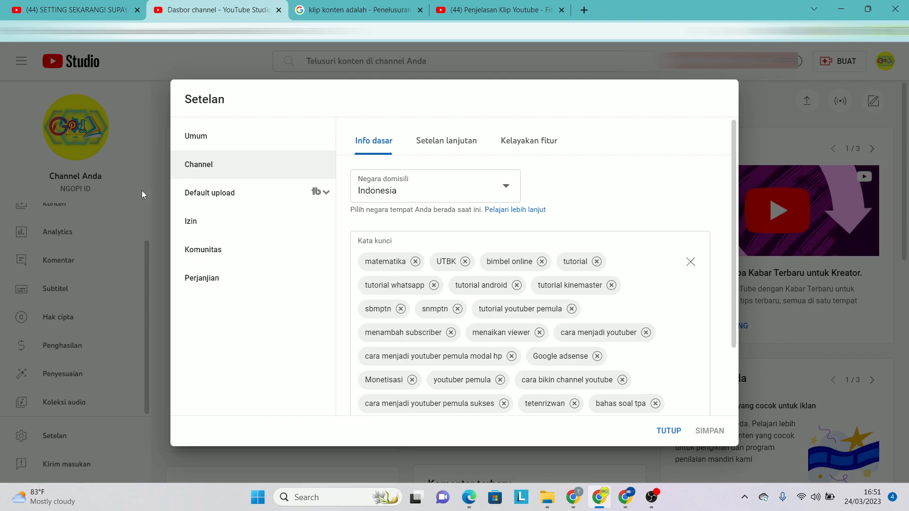
left_click(667, 432)
scroll(67, 308, "up", 2)
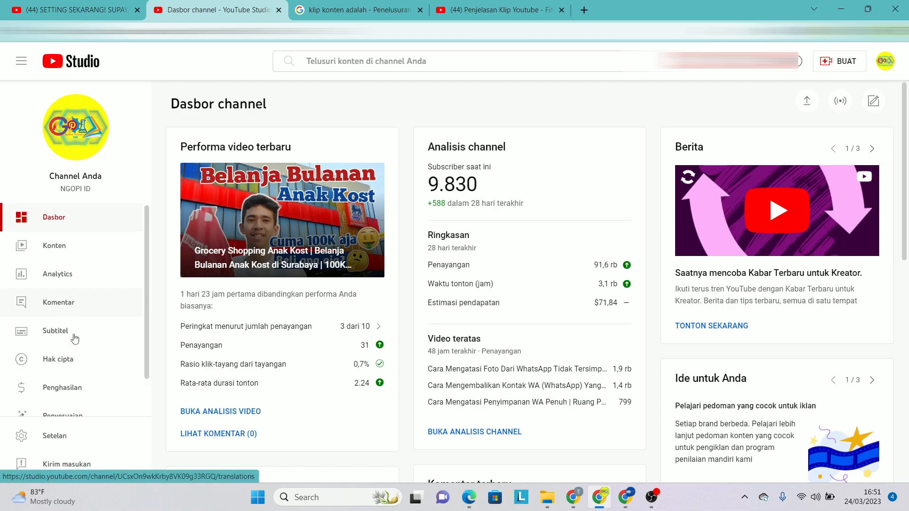
scroll(558, 344, "down", 5)
scroll(521, 348, "up", 5)
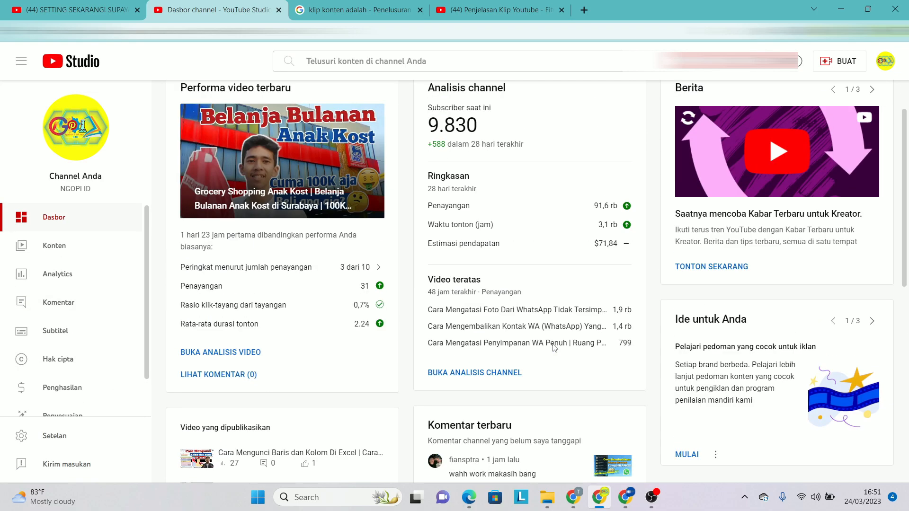
mouse_move(625, 305)
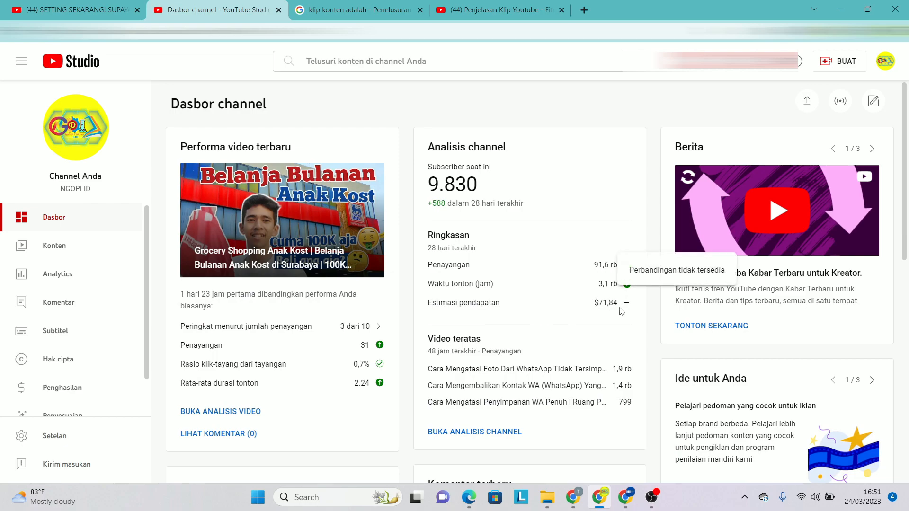
Reopen the settings and review the channel's basic info, covering the country of residence and the full keyword list.
left_click(55, 439)
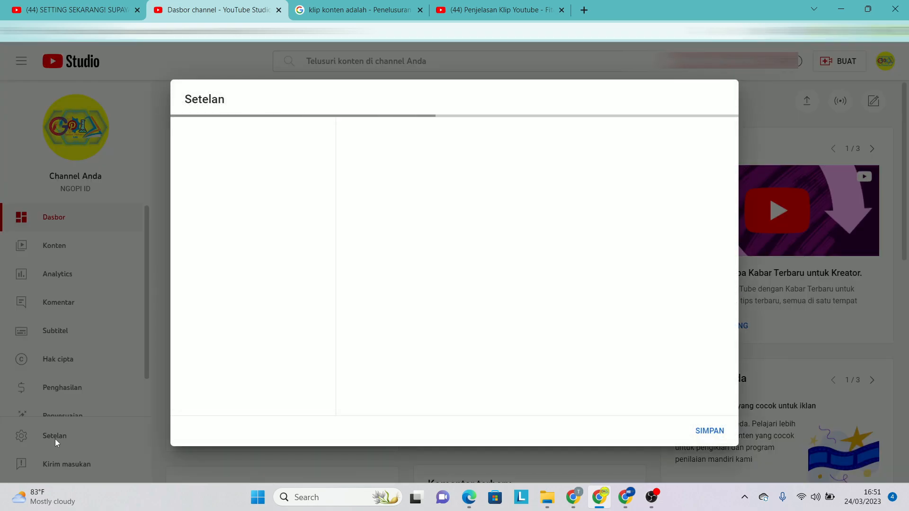
left_click(234, 168)
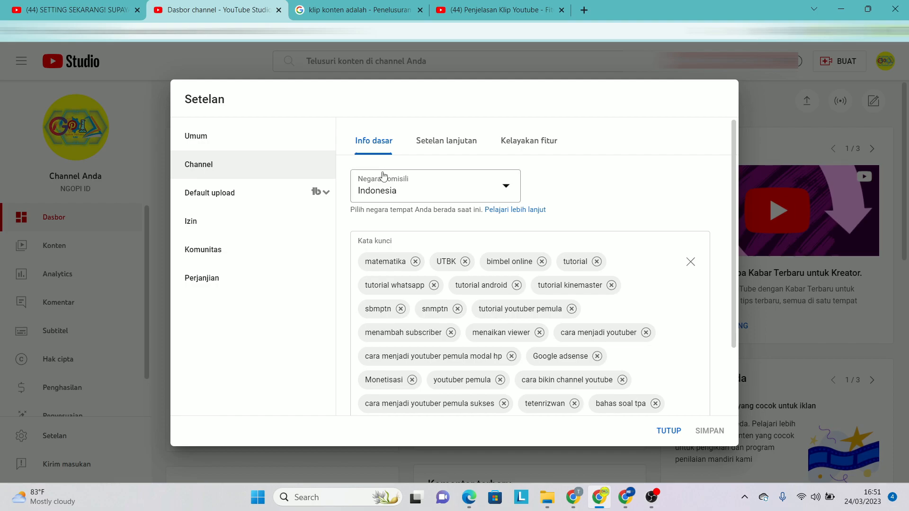
scroll(412, 239, "down", 2)
scroll(411, 239, "up", 2)
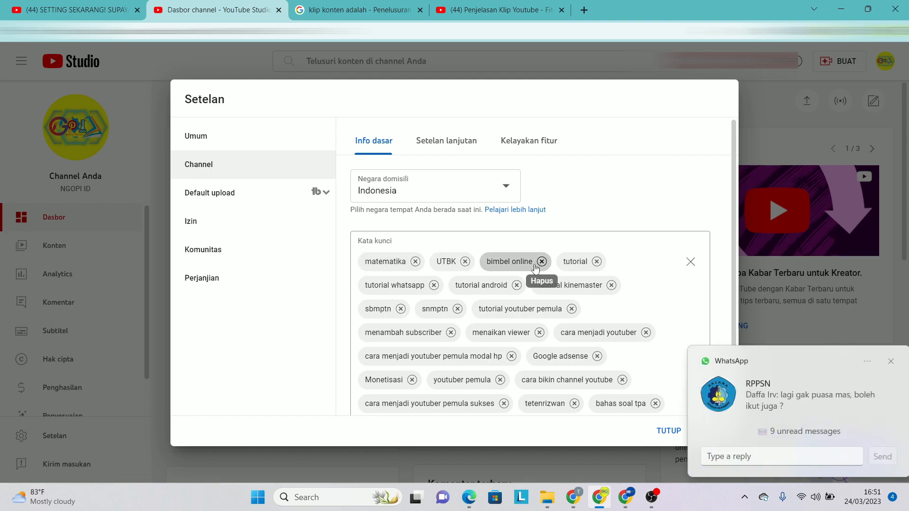
left_click(883, 361)
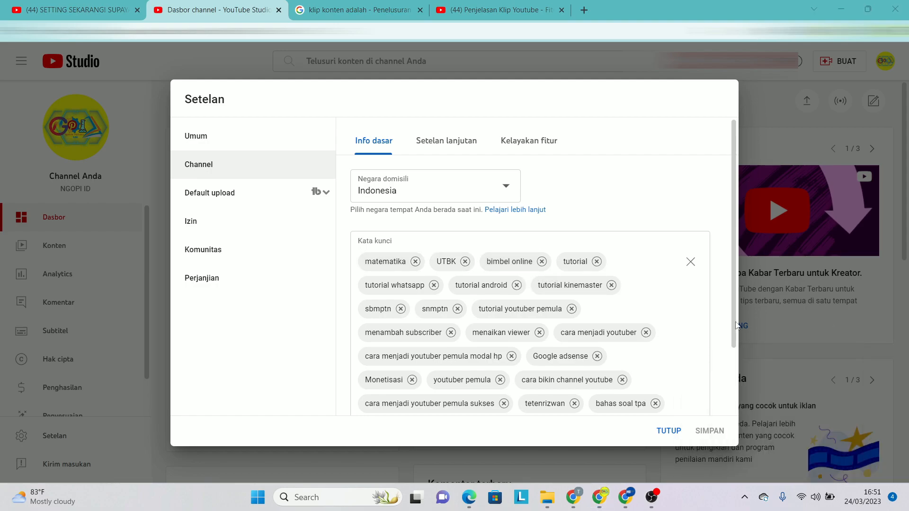
scroll(585, 311, "down", 2)
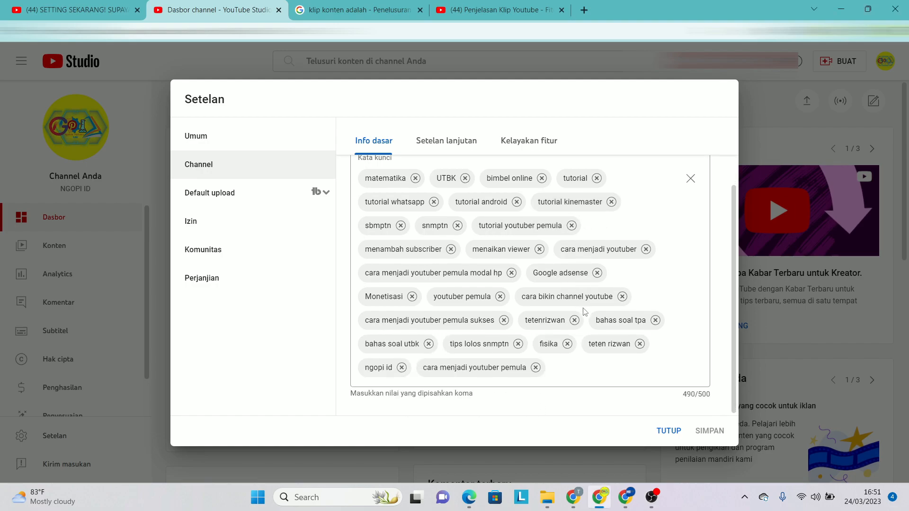
scroll(585, 312, "up", 2)
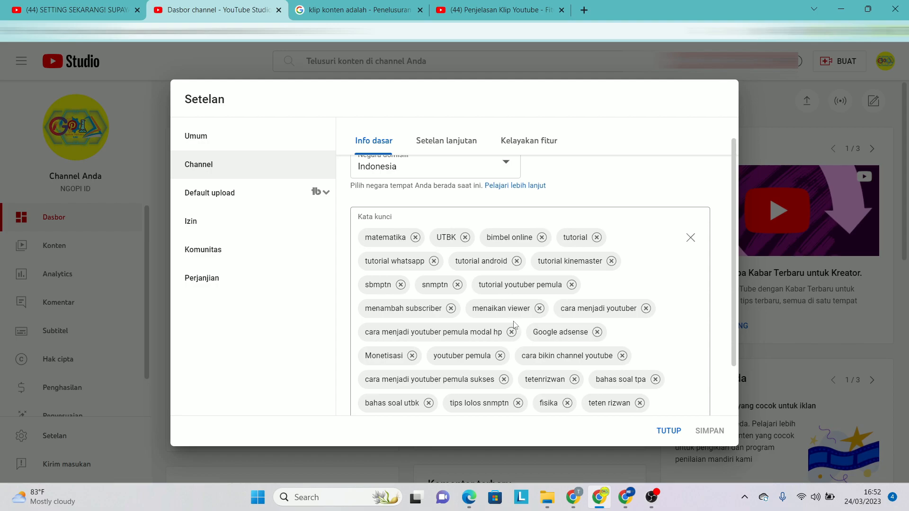
scroll(517, 329, "down", 1)
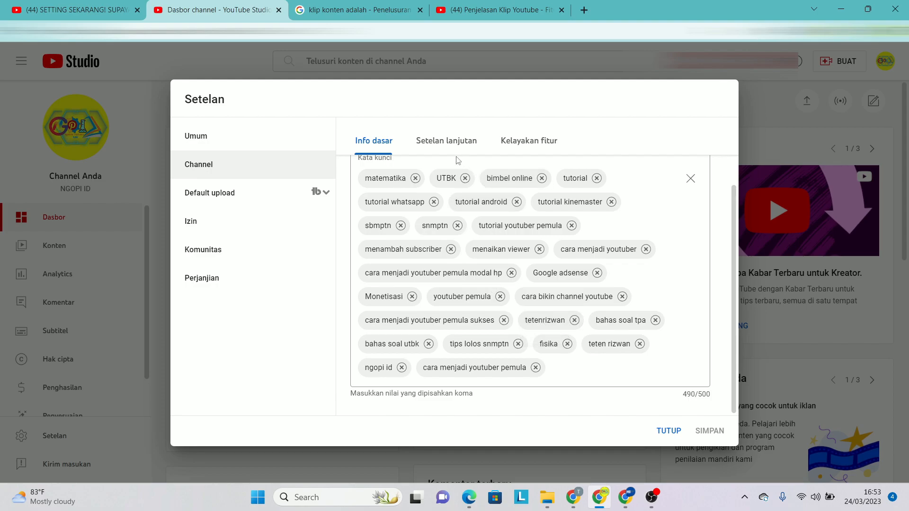
Check the made-for-kids audience setting in the channel's advanced settings, and close the settings.
left_click(448, 143)
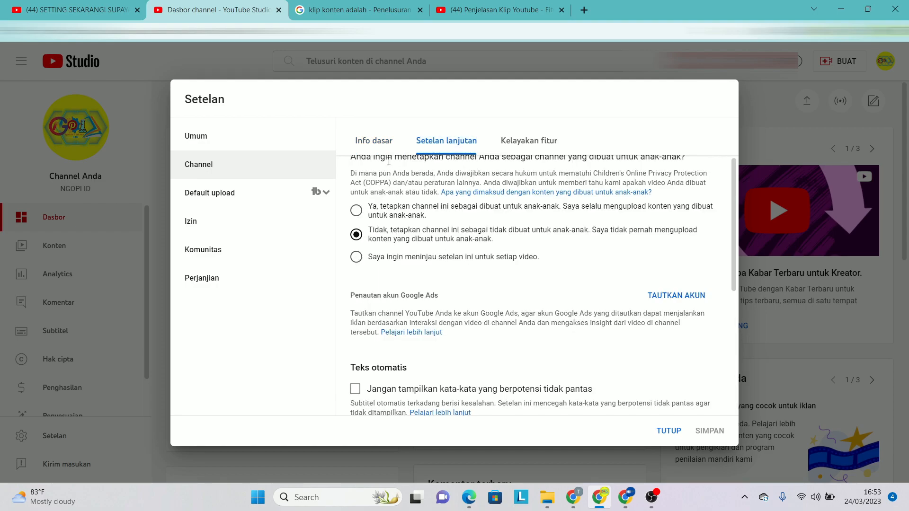
left_click(385, 142)
scroll(469, 307, "up", 2)
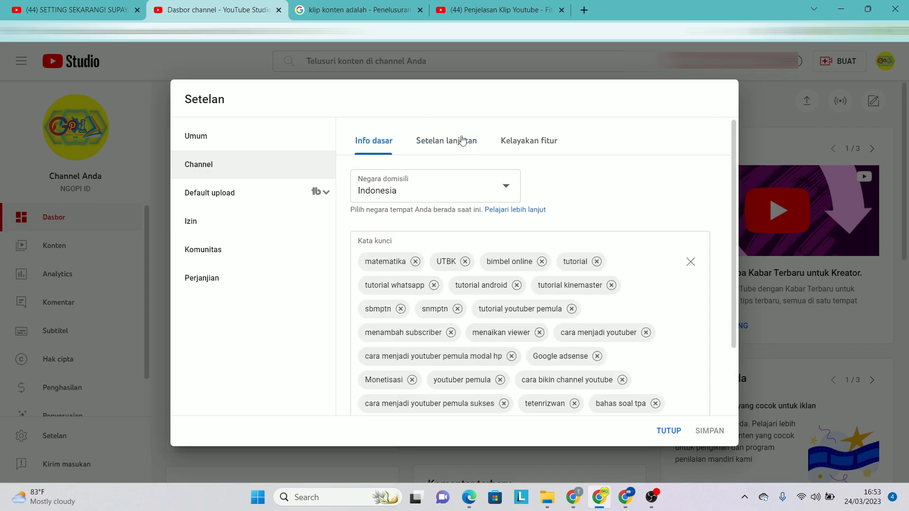
left_click(463, 141)
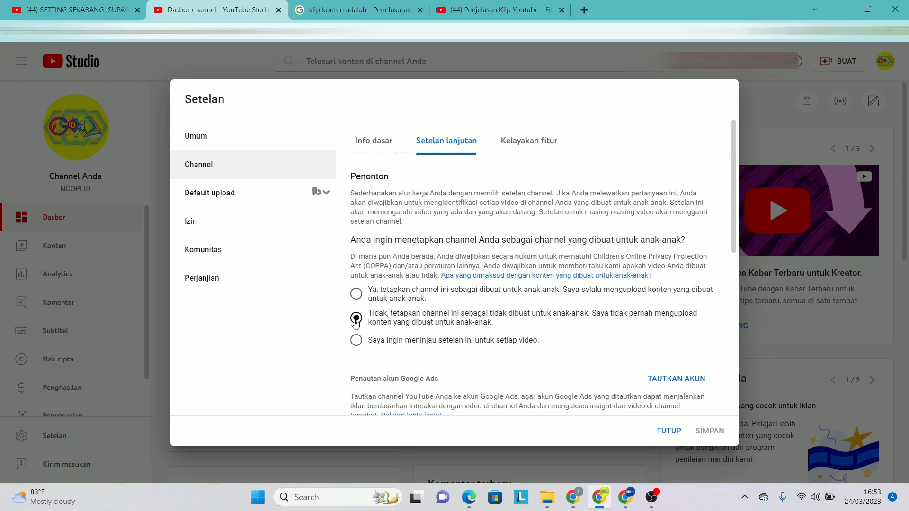
left_click(668, 432)
Open the newest video's details from the channel content, check its made-for-kids audience choice, and return to the content list.
left_click(59, 251)
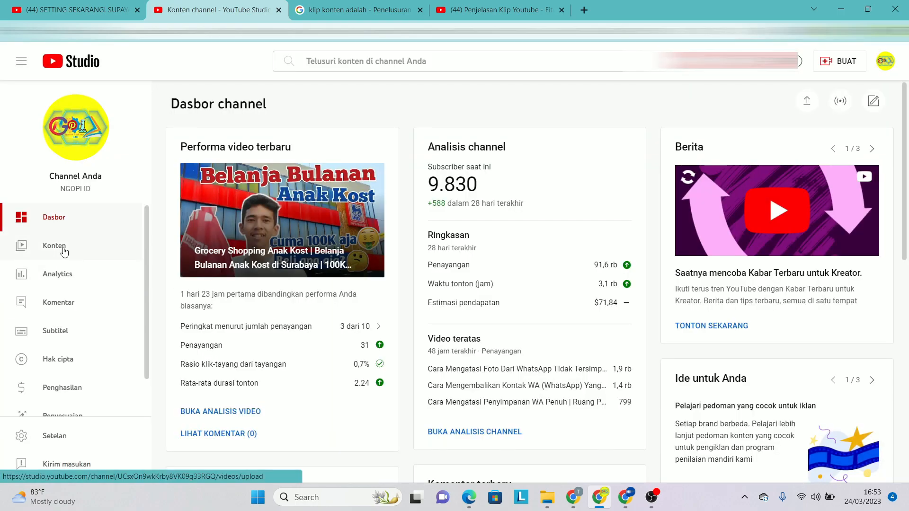
left_click(280, 247)
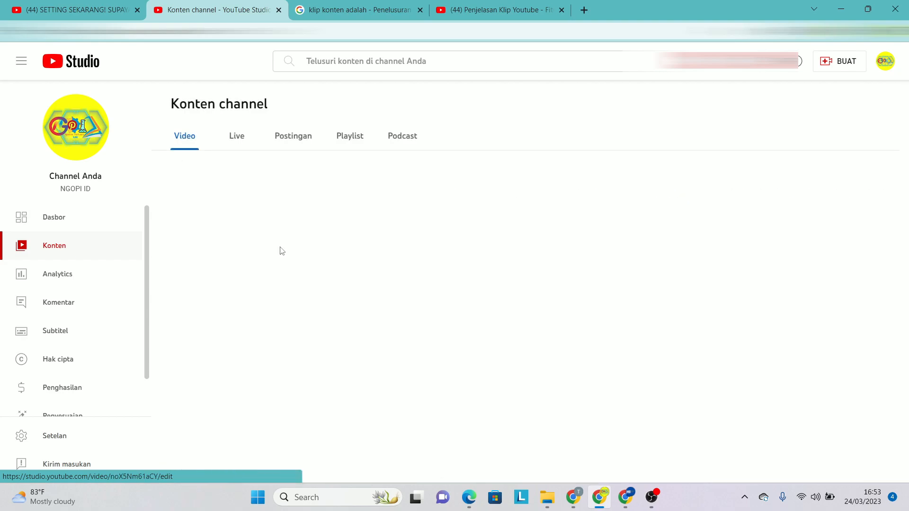
scroll(293, 255, "down", 15)
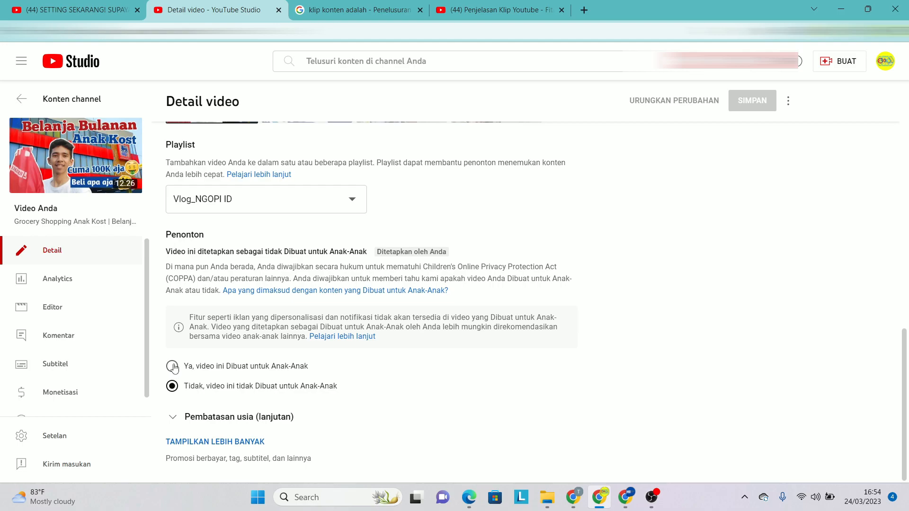
left_click(24, 104)
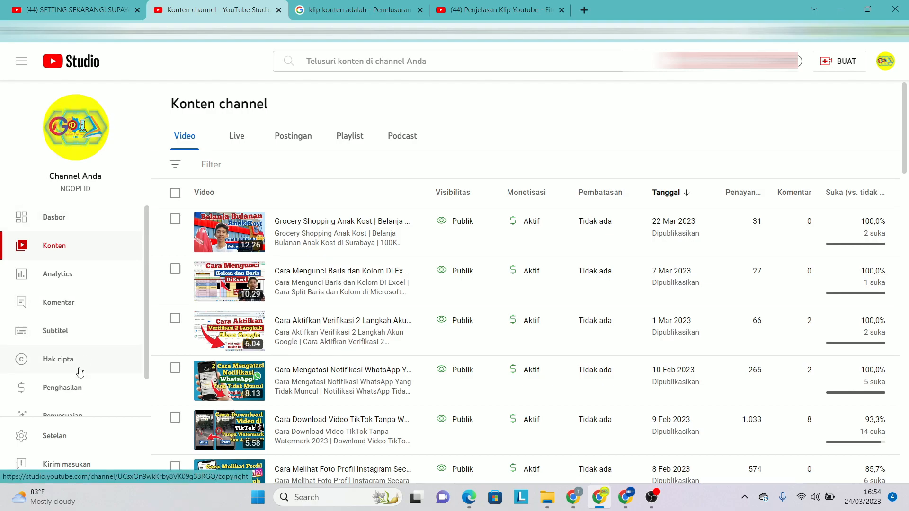
Reopen the channel's advanced settings and examine the audience, Google Ads linking, automatic captions, ads and clips options.
left_click(58, 437)
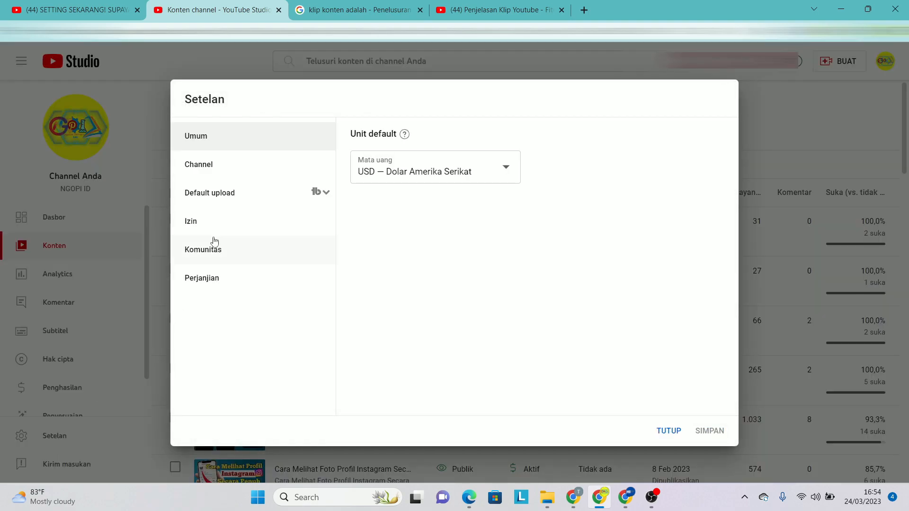
left_click(223, 171)
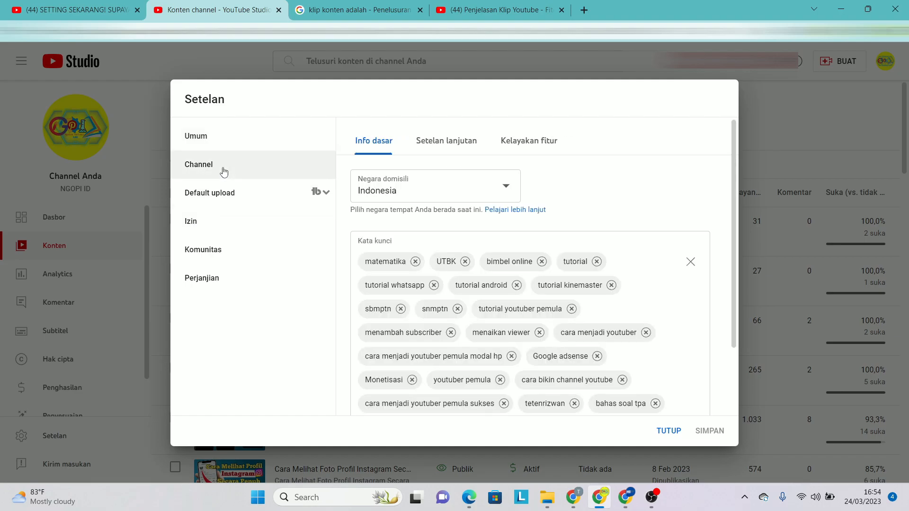
left_click(426, 142)
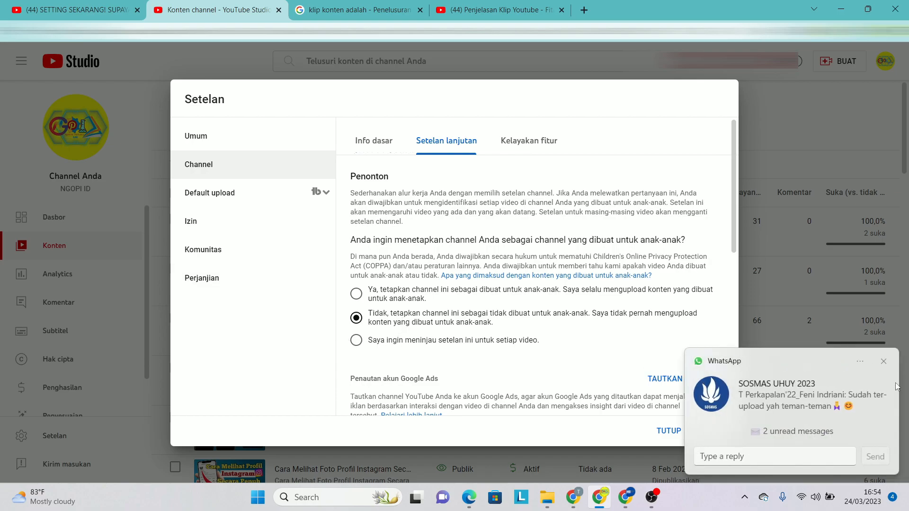
left_click(881, 363)
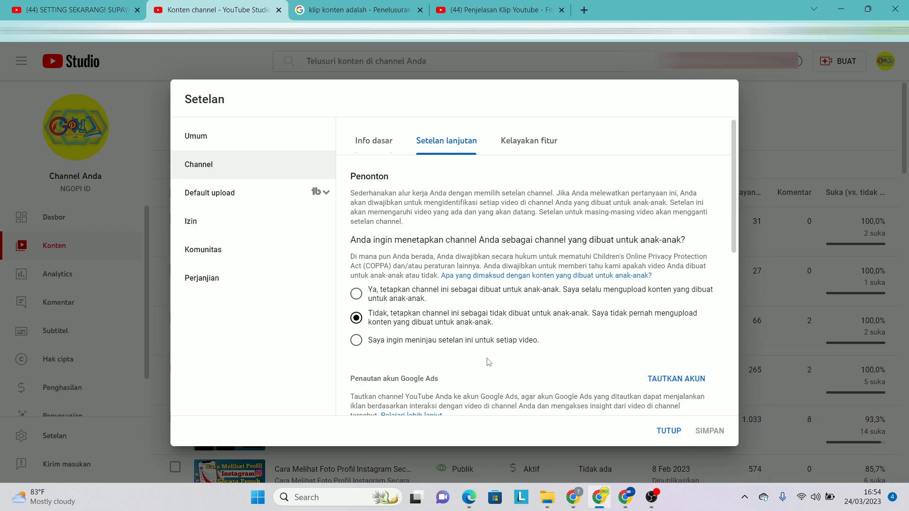
scroll(488, 362, "down", 4)
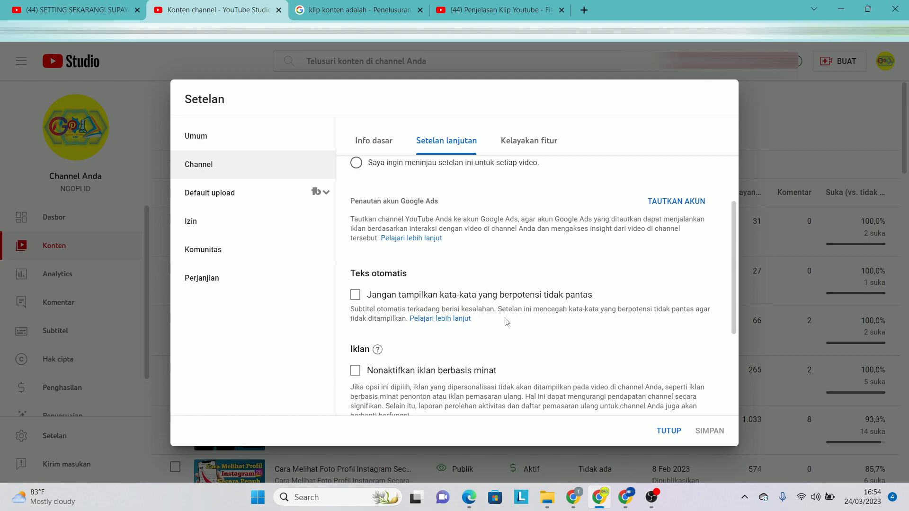
scroll(505, 322, "down", 3)
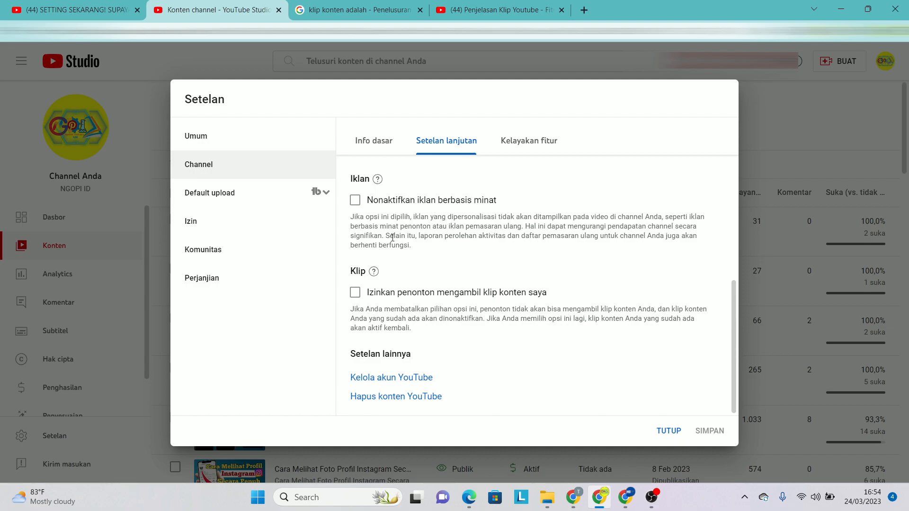
Try the option that lets viewers take clips of the channel's content (Izinkan penonton mengambil klip konten saya).
left_click(355, 293)
left_click(355, 293)
scroll(537, 340, "up", 8)
scroll(536, 343, "down", 8)
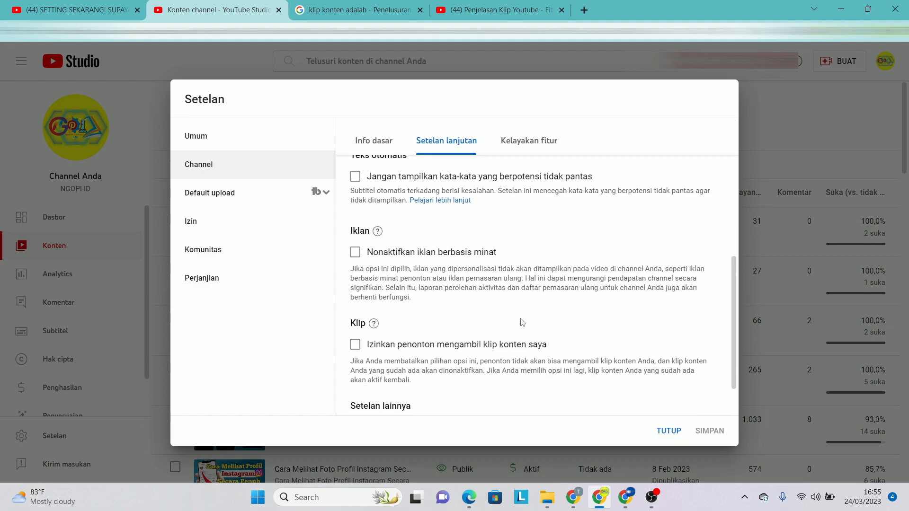
View the channel's feature eligibility (Kelayakan fitur) and expand the requirements for the intermediate features (Fitur menengah).
left_click(529, 141)
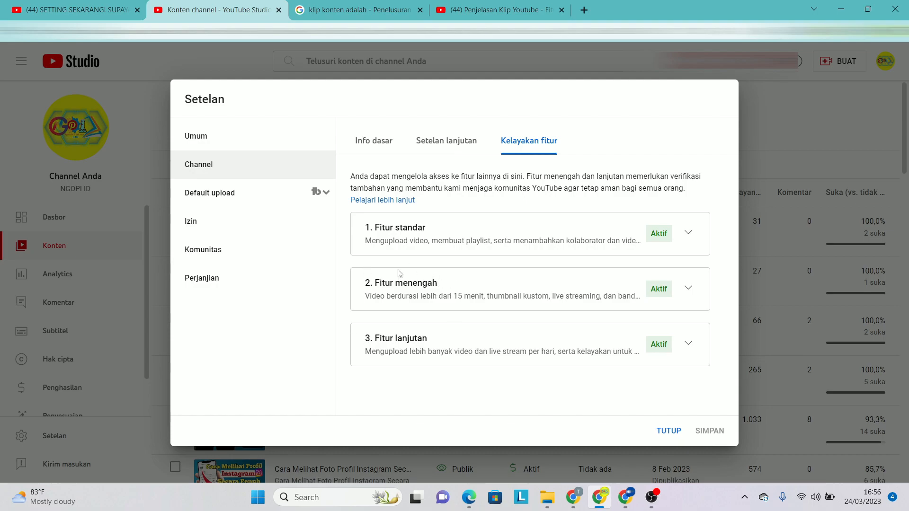
left_click(689, 290)
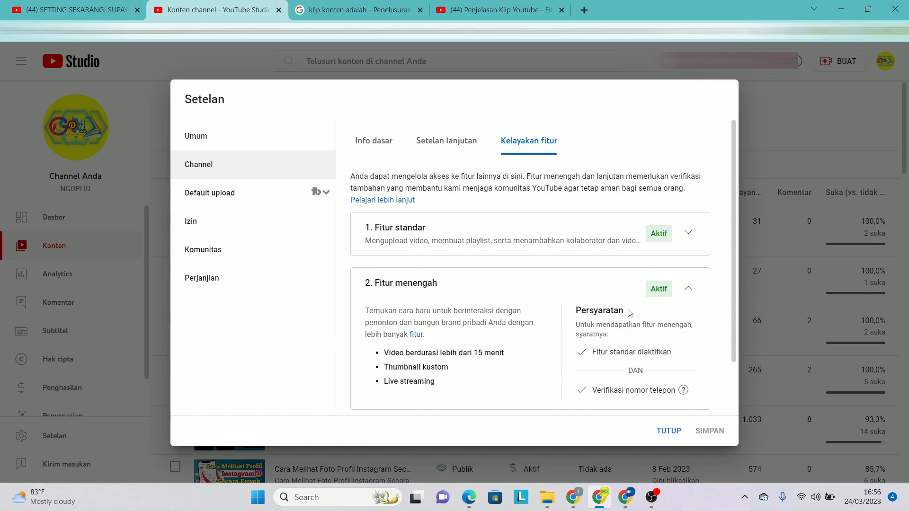
Expand the requirements for the advanced features (Fitur lanjutan) and the standard features (Fitur standar) and read them.
scroll(549, 351, "down", 2)
left_click(688, 381)
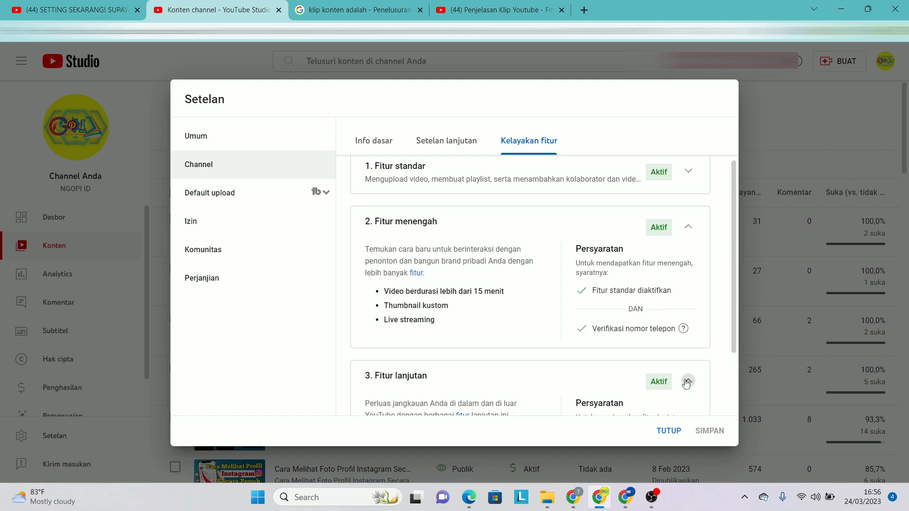
scroll(546, 356, "down", 3)
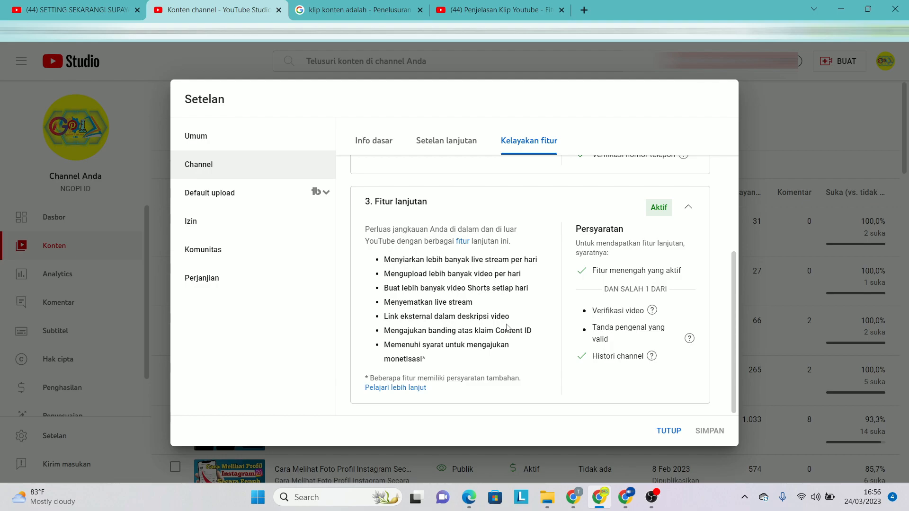
scroll(506, 326, "up", 5)
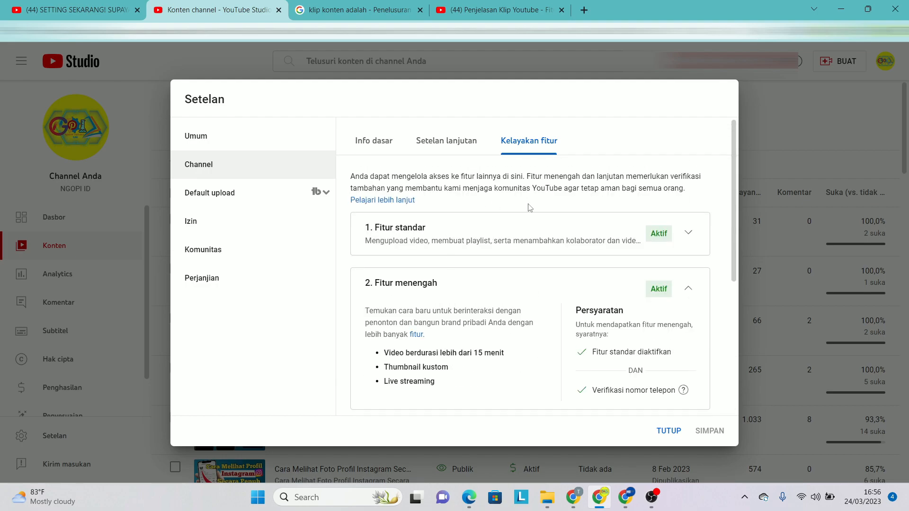
left_click(692, 231)
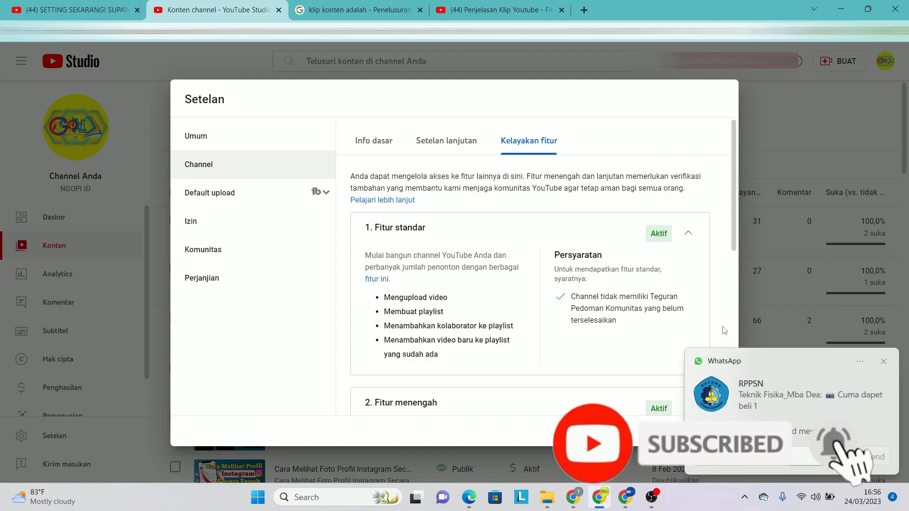
Open the default upload settings and try NGOPI ID as the default video title, clearing it again.
left_click(207, 195)
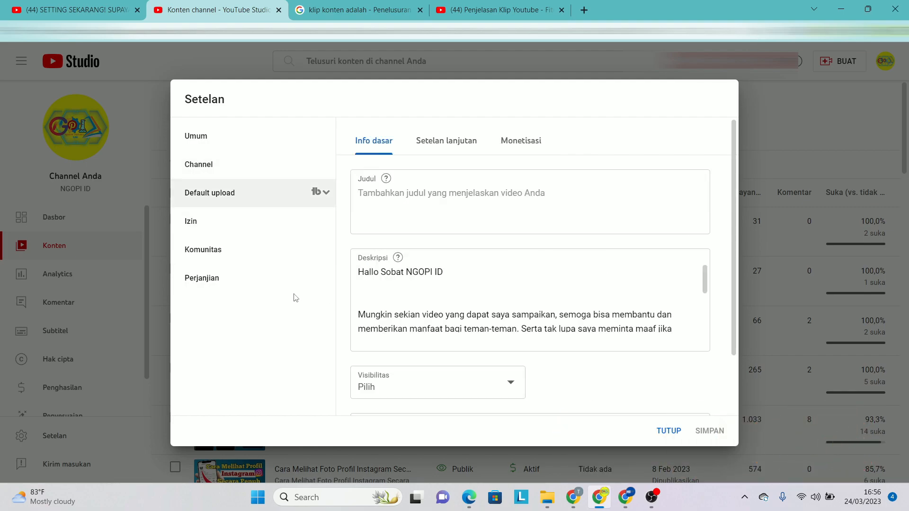
left_click(374, 208)
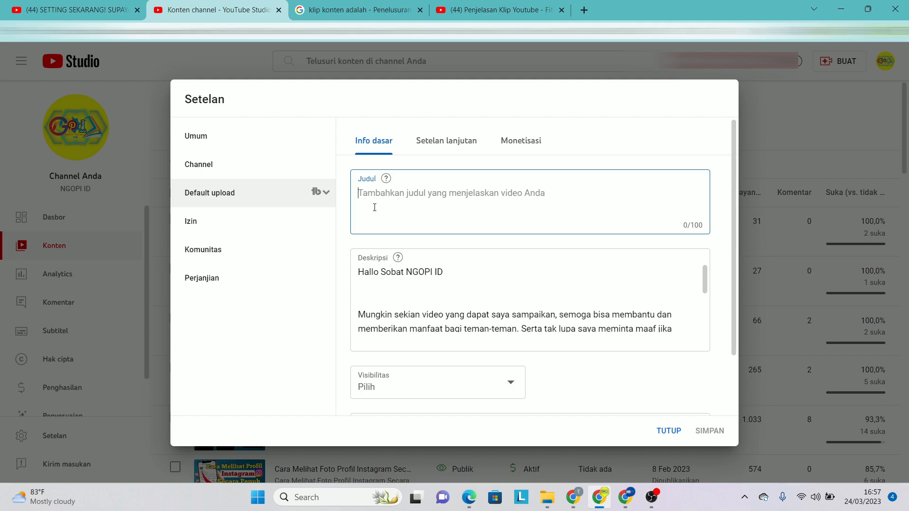
type("GO")
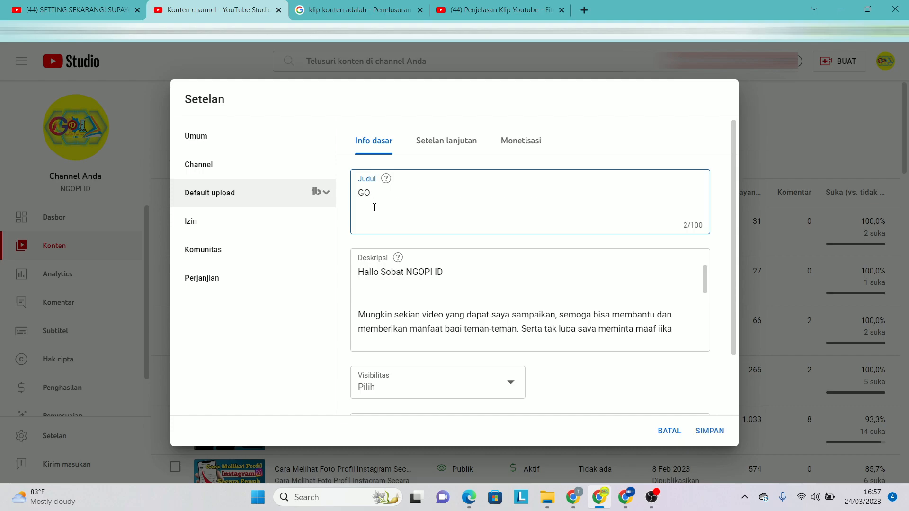
key("BackSpace")
key("BackSpace")
type("NGOPI ID")
key("ctrl+a")
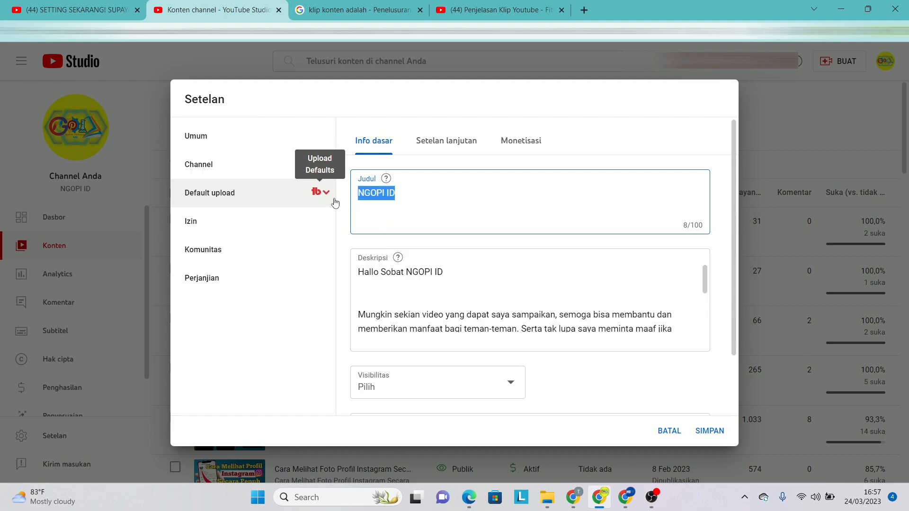
key("BackSpace")
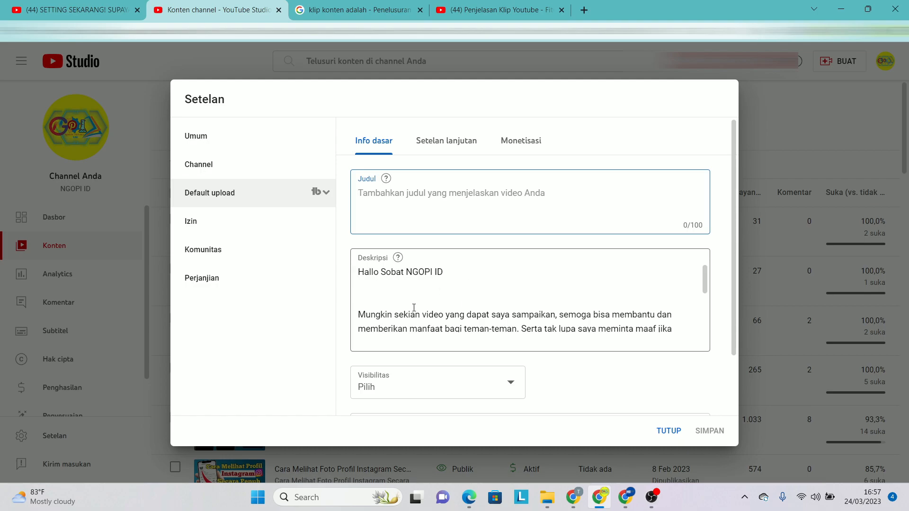
Examine the default upload description from the greeting through the closing text and social media contacts, and close the settings.
left_click_drag(360, 273, 452, 274)
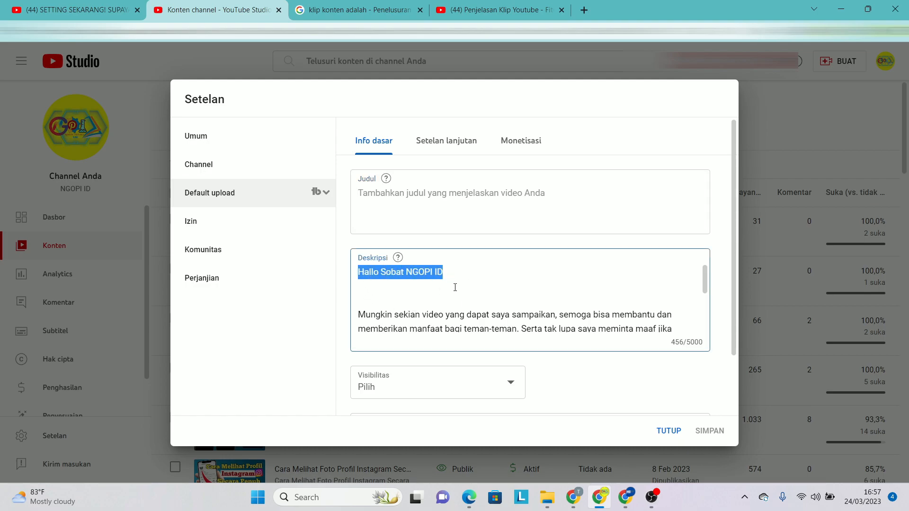
left_click(360, 284)
left_click_drag(358, 273, 447, 274)
left_click(359, 288)
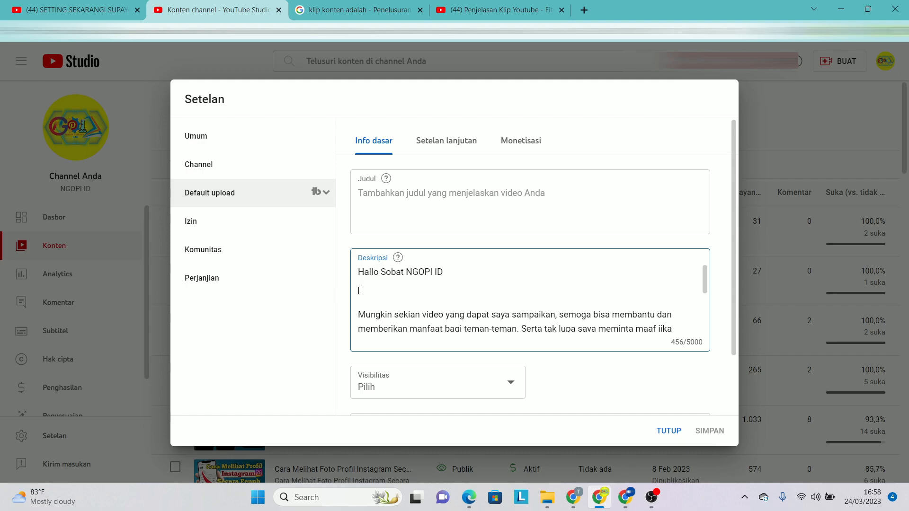
left_click_drag(452, 273, 355, 266)
scroll(401, 283, "down", 2)
scroll(402, 287, "up", 2)
left_click(416, 297)
scroll(544, 294, "down", 2)
scroll(587, 300, "up", 2)
scroll(450, 323, "down", 2)
scroll(497, 317, "up", 2)
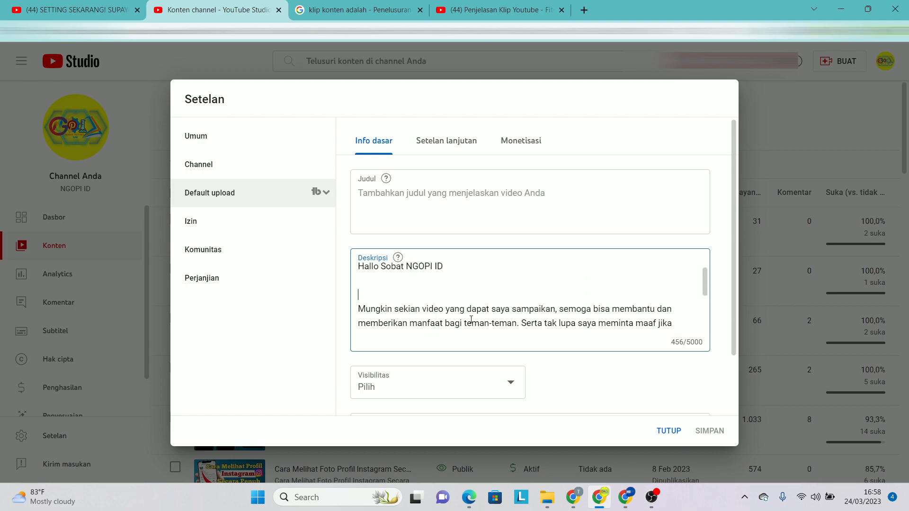
scroll(530, 301, "down", 2)
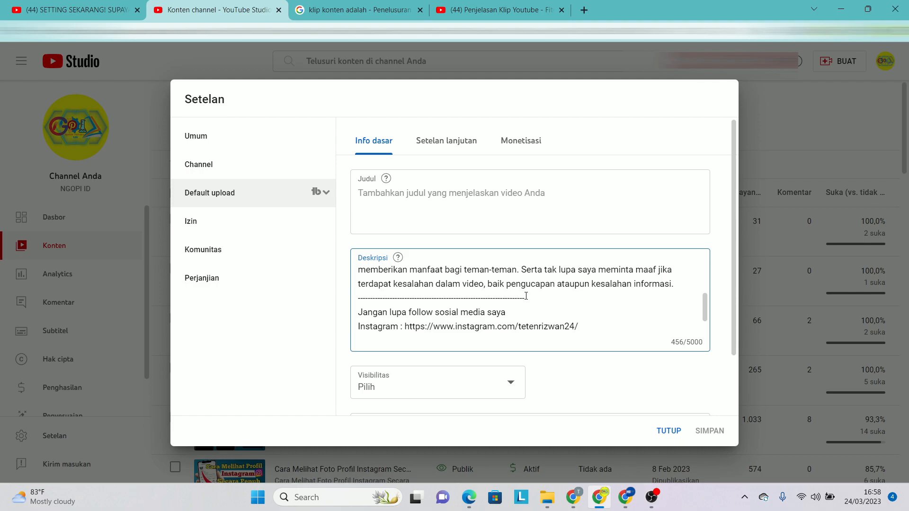
scroll(525, 296, "down", 1)
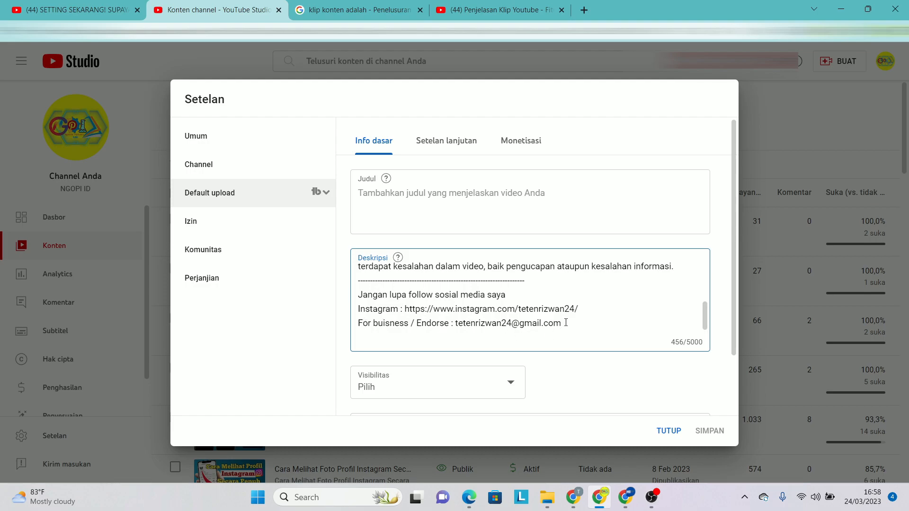
scroll(519, 320, "down", 2)
scroll(518, 319, "up", 2)
left_click(664, 430)
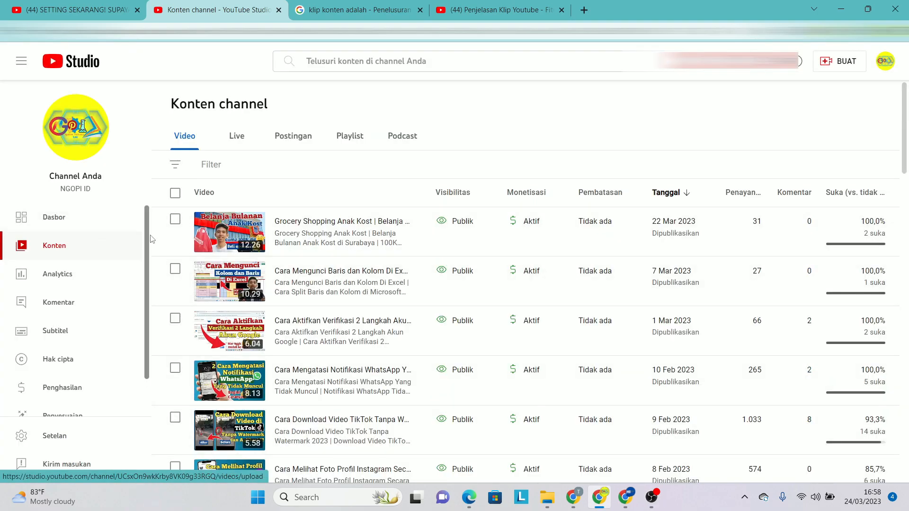
Open the newest video's details, check its description for the default greeting and contact text, and return to the content list.
left_click(282, 248)
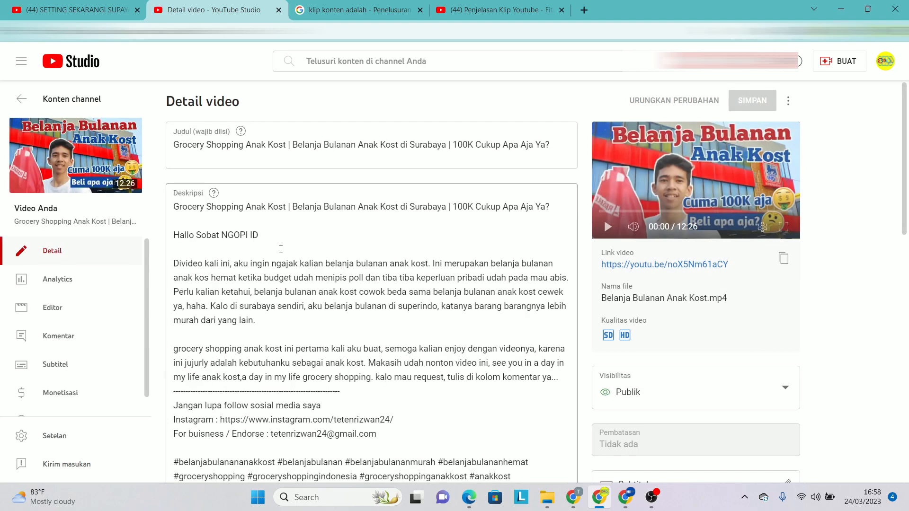
left_click_drag(259, 236, 169, 245)
left_click(202, 234)
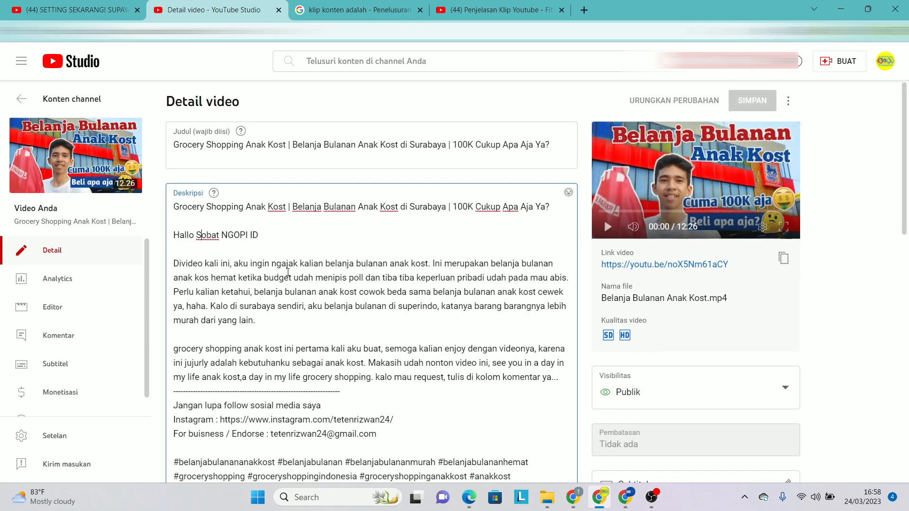
scroll(211, 294, "down", 1)
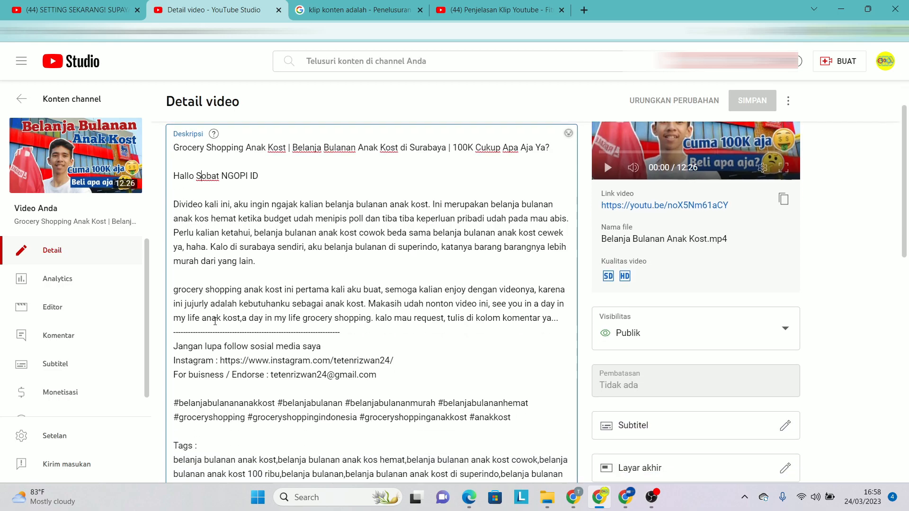
scroll(215, 321, "down", 3)
scroll(156, 289, "up", 3)
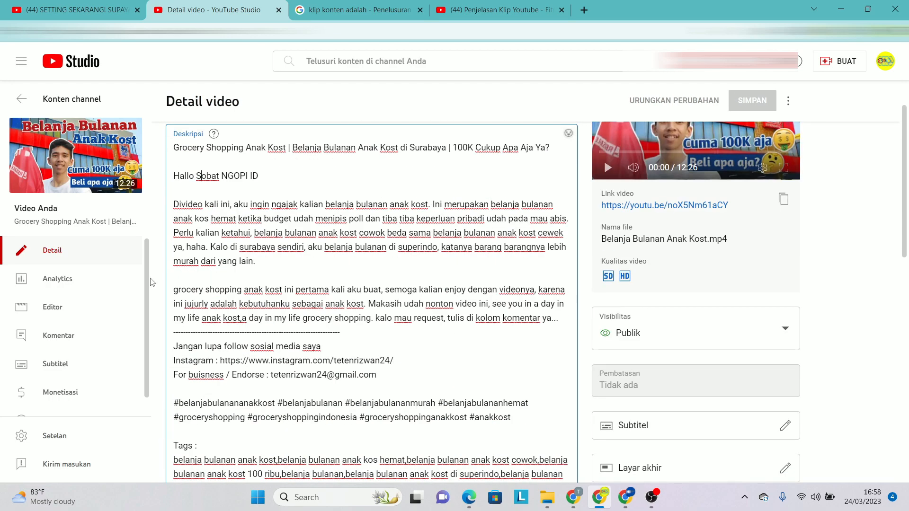
left_click(21, 99)
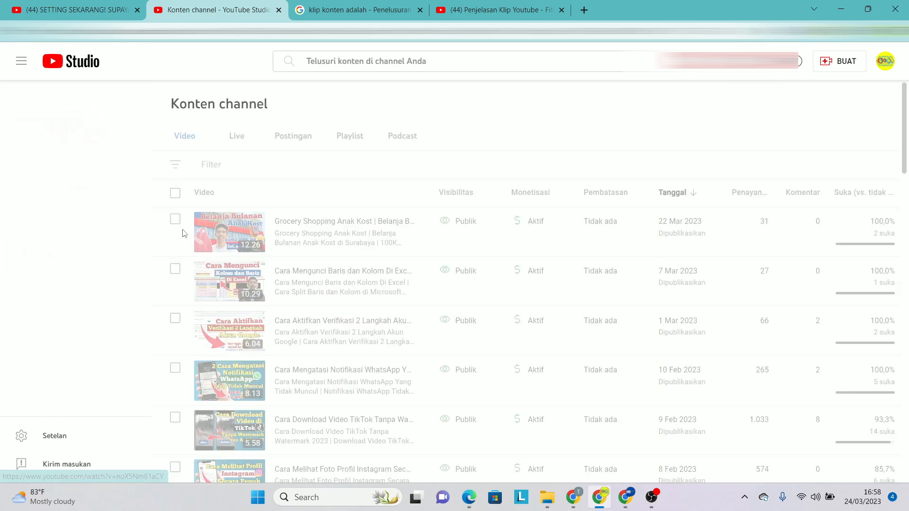
Open the details of the video on locking Excel rows and columns and select the default closing and contact text in its description.
left_click(277, 297)
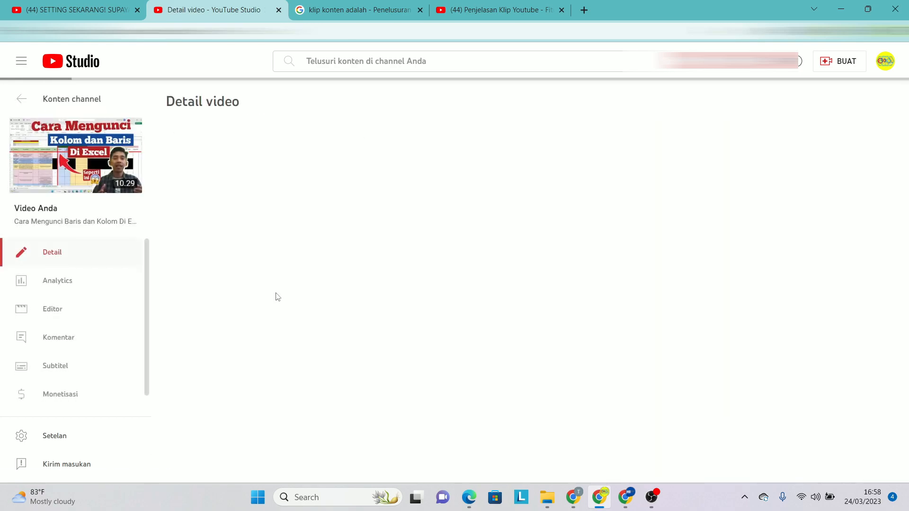
scroll(298, 272, "down", 3)
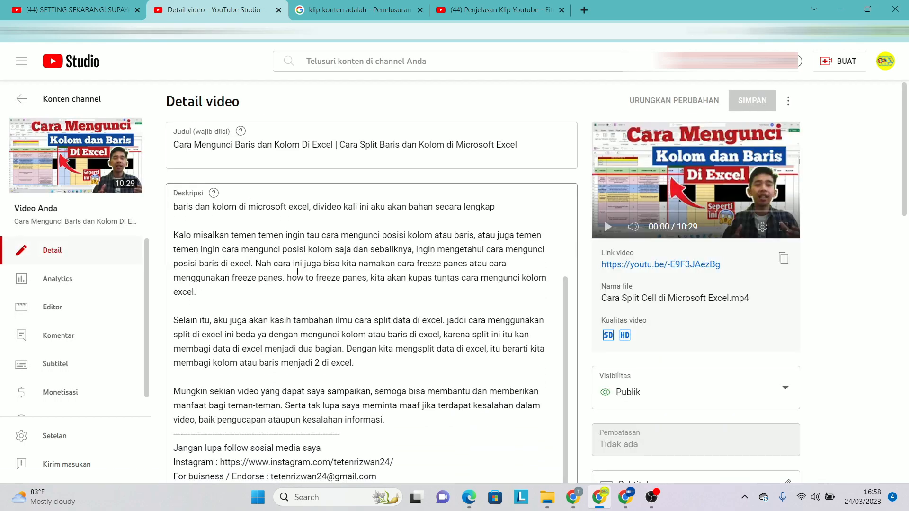
scroll(298, 273, "down", 3)
left_click_drag(176, 273, 363, 314)
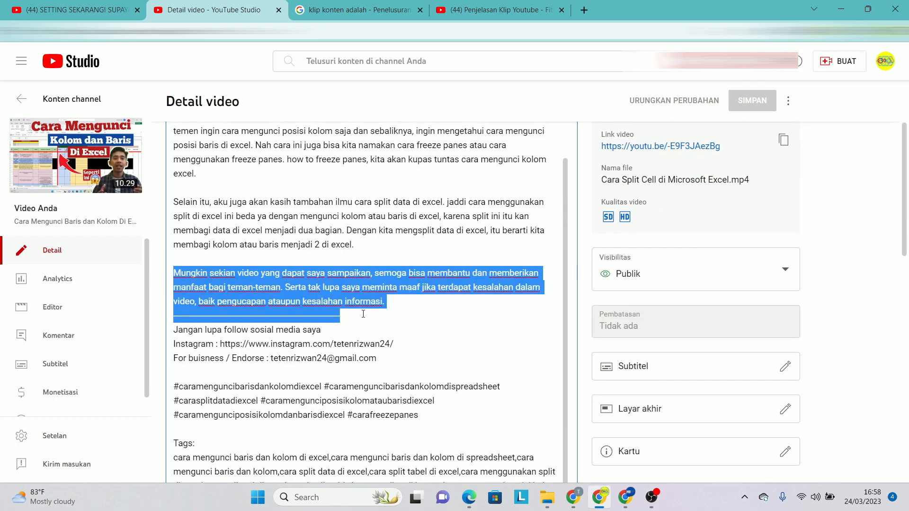
left_click(278, 306)
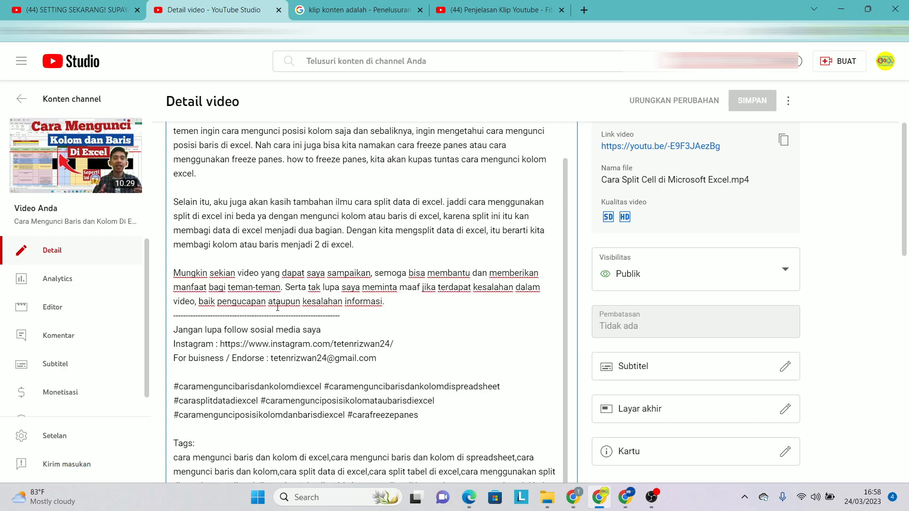
left_click_drag(174, 276, 328, 330)
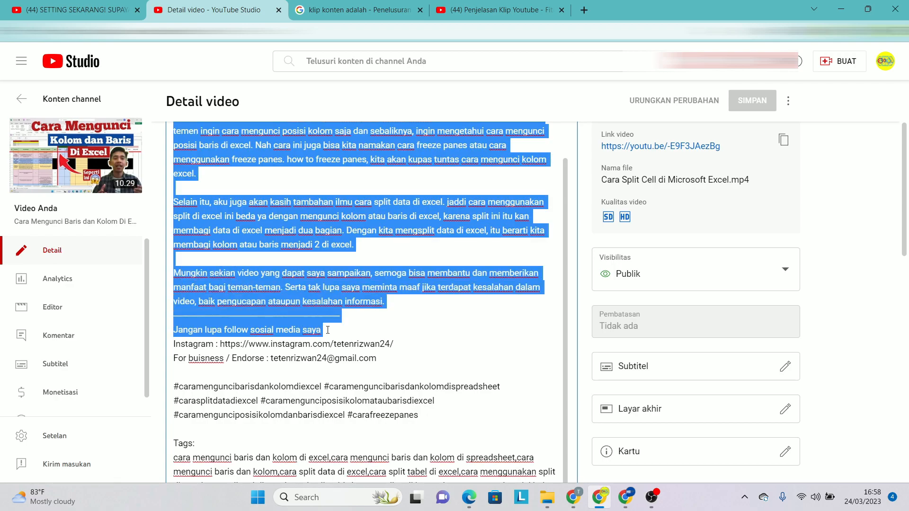
left_click_drag(380, 368, 174, 273)
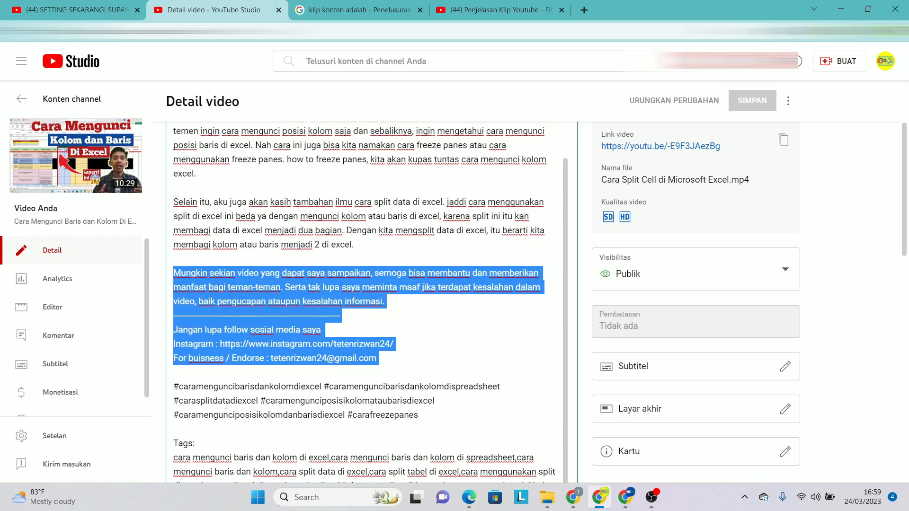
Examine the hashtags, video-specific paragraphs and greeting in the Excel video's description, and return to the content list.
left_click_drag(176, 386, 251, 443)
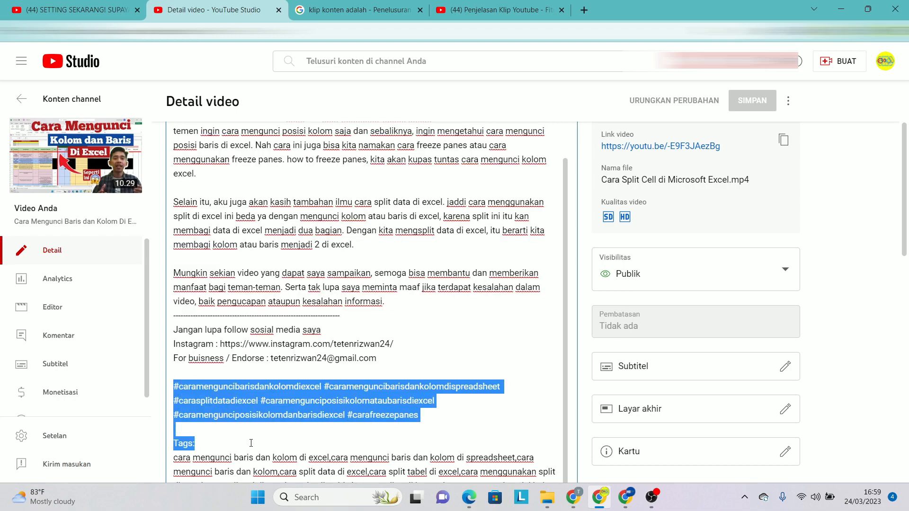
left_click(250, 434)
scroll(249, 331, "up", 2)
left_click_drag(354, 330, 221, 216)
scroll(273, 284, "up", 3)
left_click_drag(272, 229, 174, 236)
left_click(260, 291)
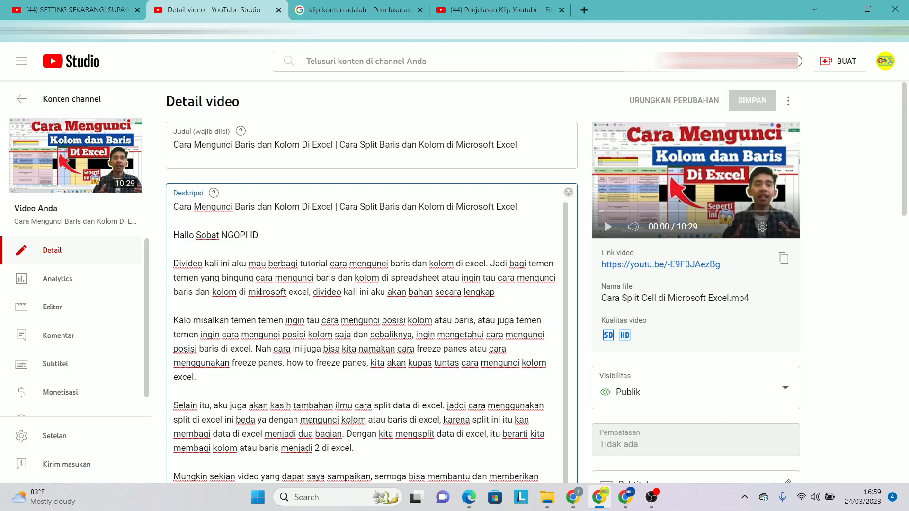
left_click(24, 109)
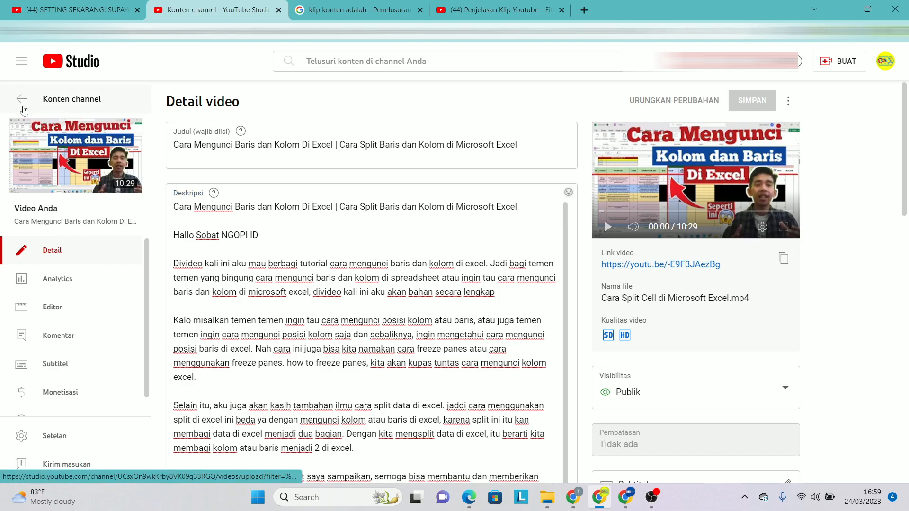
Reopen the default upload settings and view the default visibility (Visibilitas) options without choosing one, dismissing the chat notification.
left_click(54, 439)
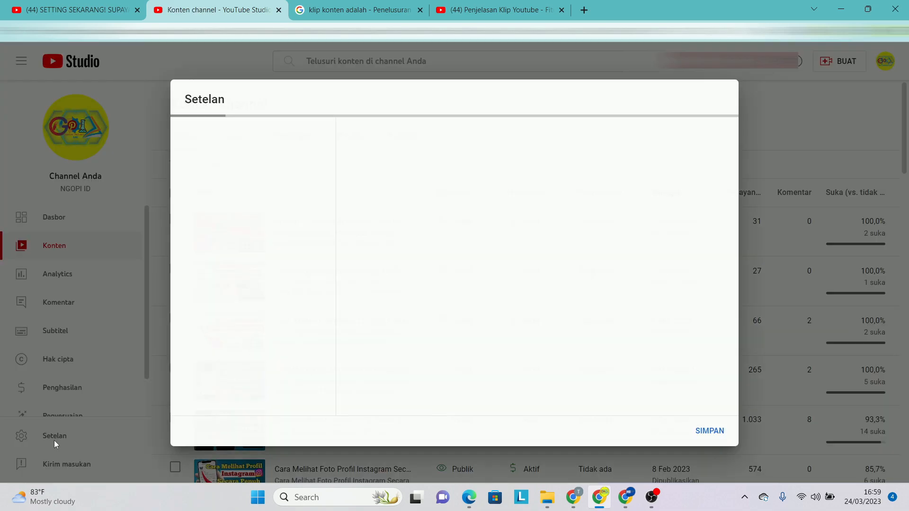
left_click(234, 193)
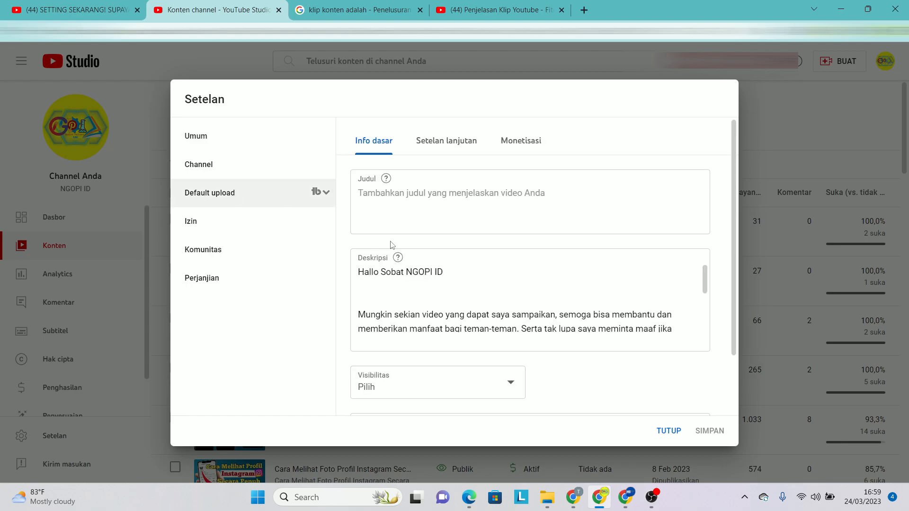
scroll(500, 308, "down", 1)
scroll(499, 308, "down", 4)
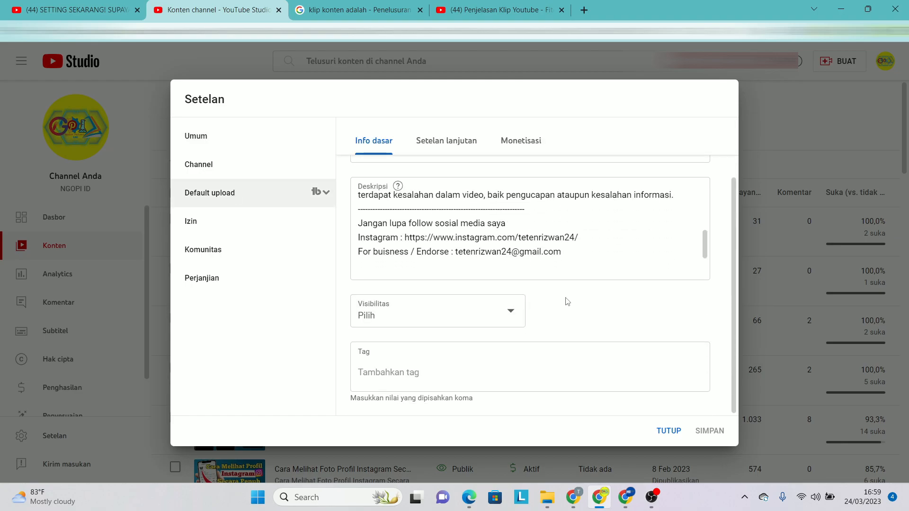
left_click(513, 317)
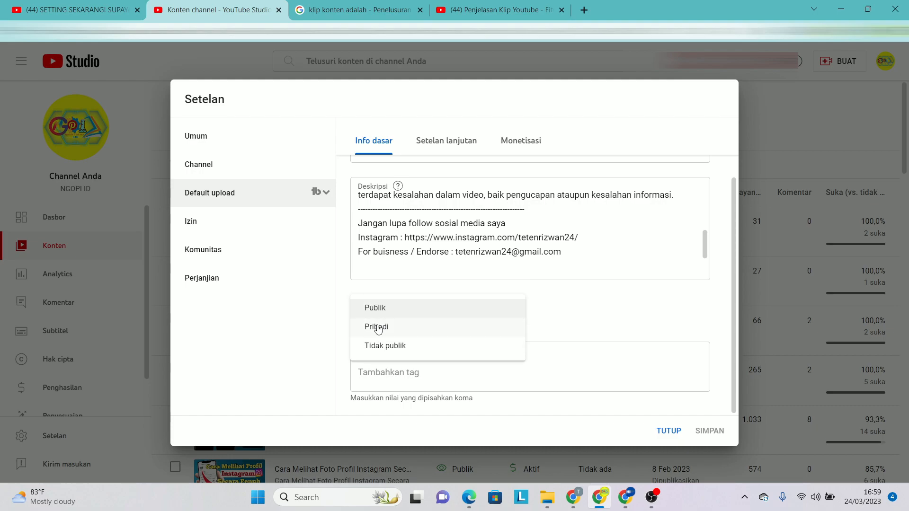
left_click(607, 318)
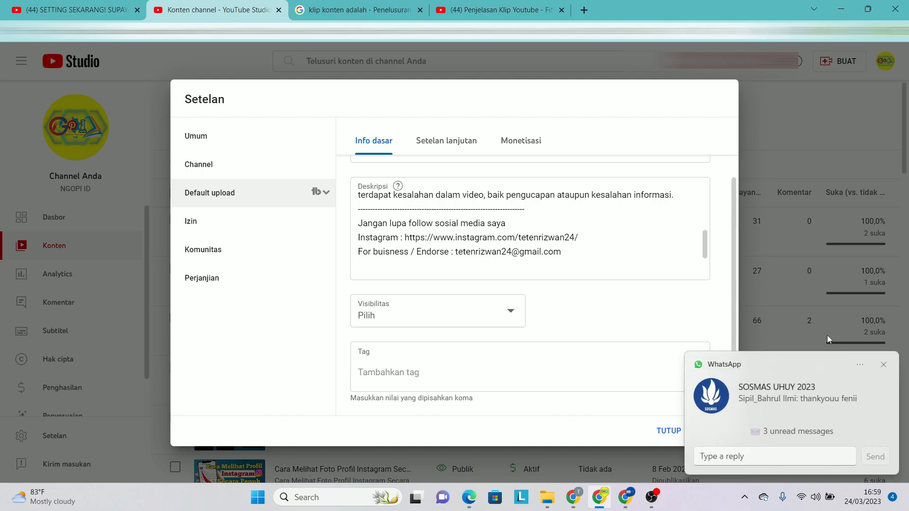
left_click(883, 365)
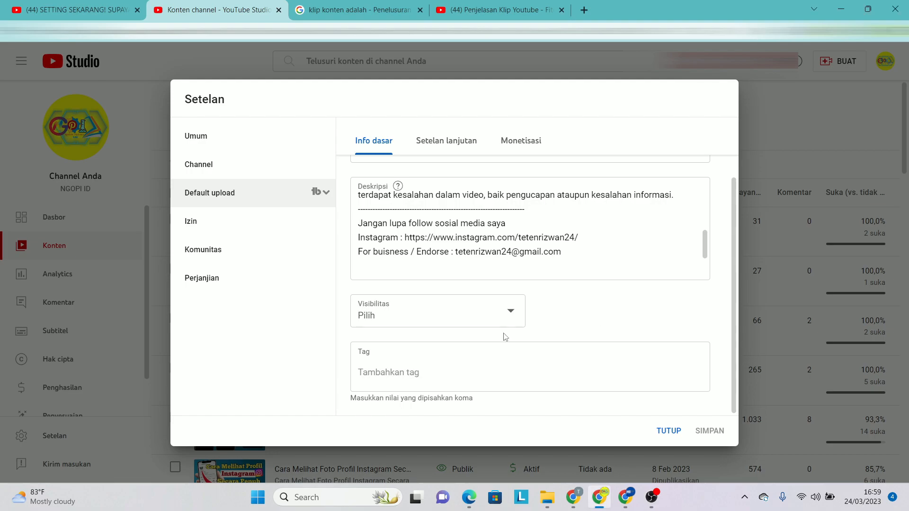
Add the creator's name as a default upload tag, remove it again and close the settings.
left_click(386, 368)
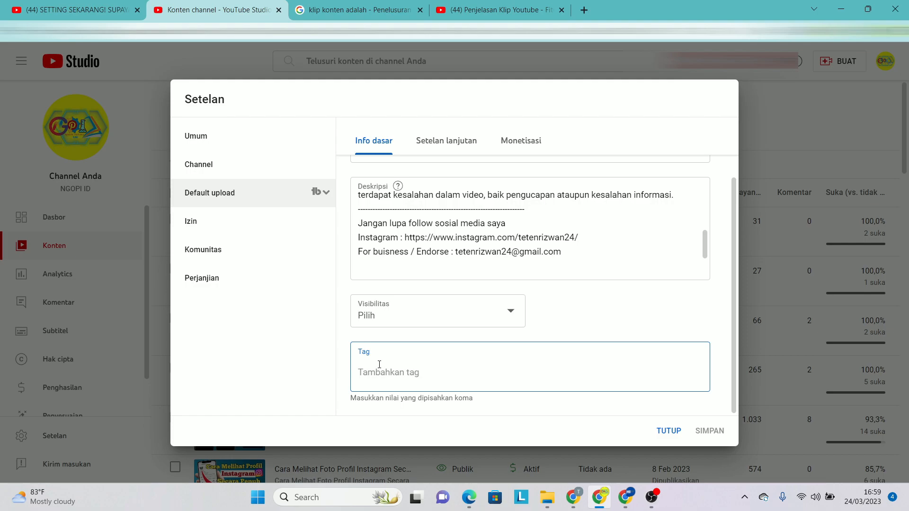
type("teten rizwan")
key("Return")
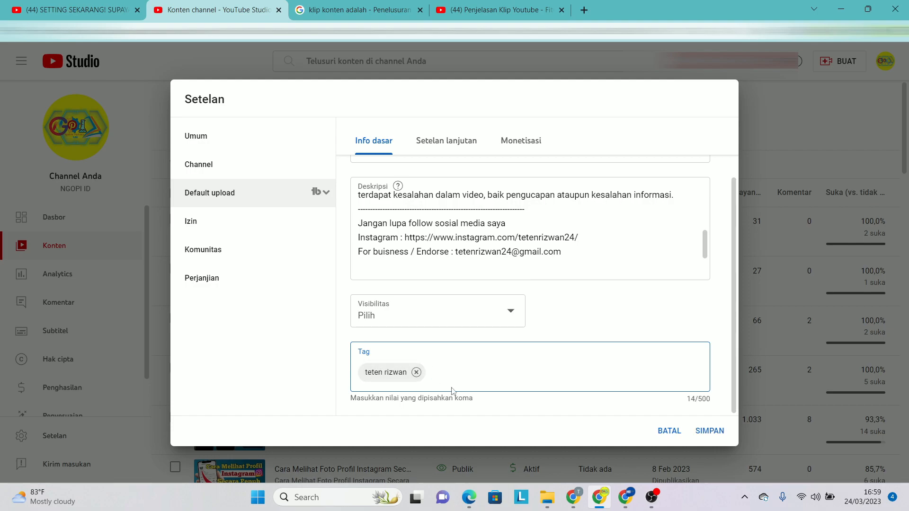
left_click(416, 372)
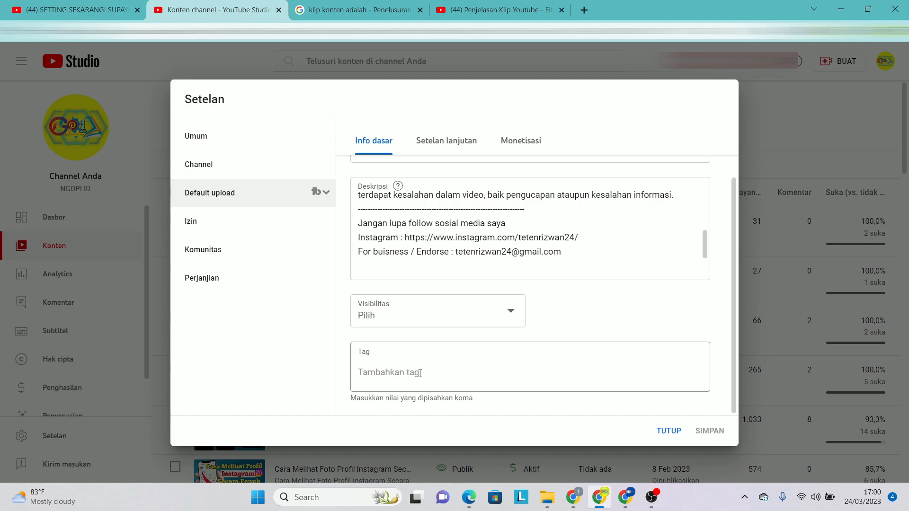
left_click(669, 432)
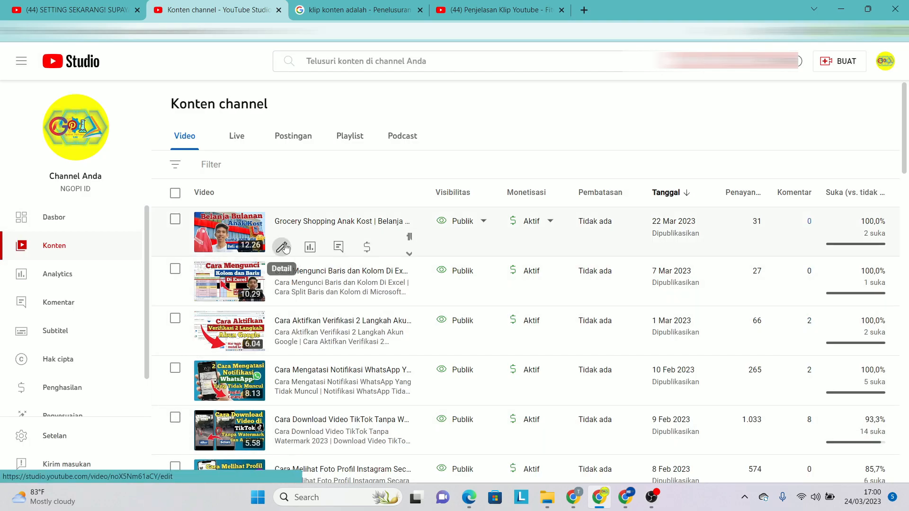
Open the newest video's details, examine the tags in its expanded options, and return to the content list.
left_click(279, 246)
scroll(604, 284, "down", 10)
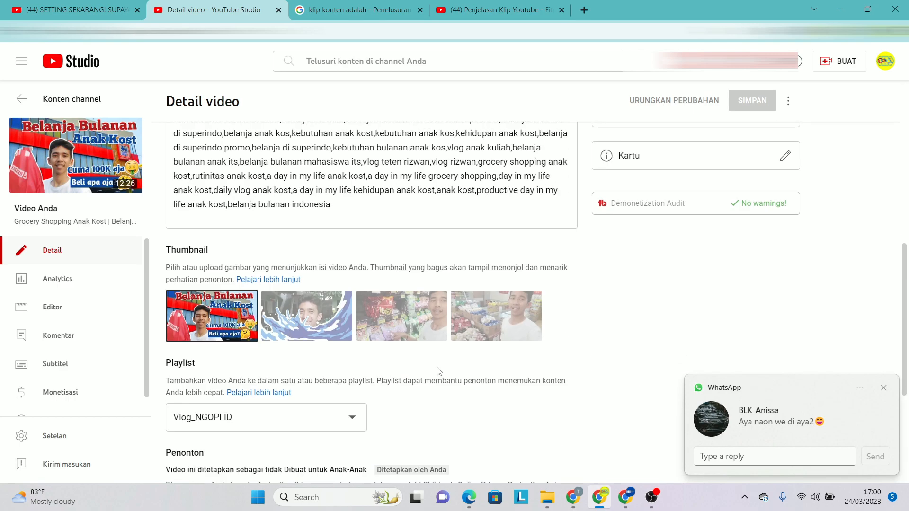
left_click(883, 388)
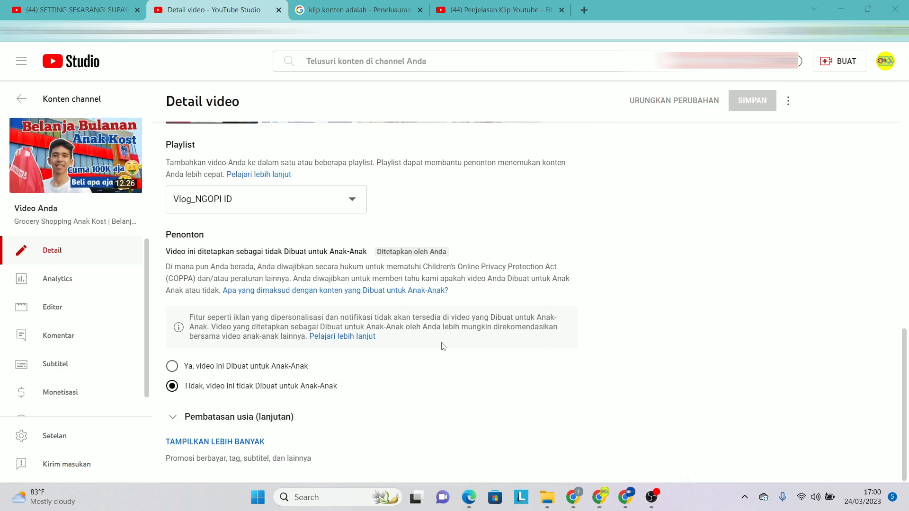
left_click(232, 438)
scroll(408, 378, "down", 9)
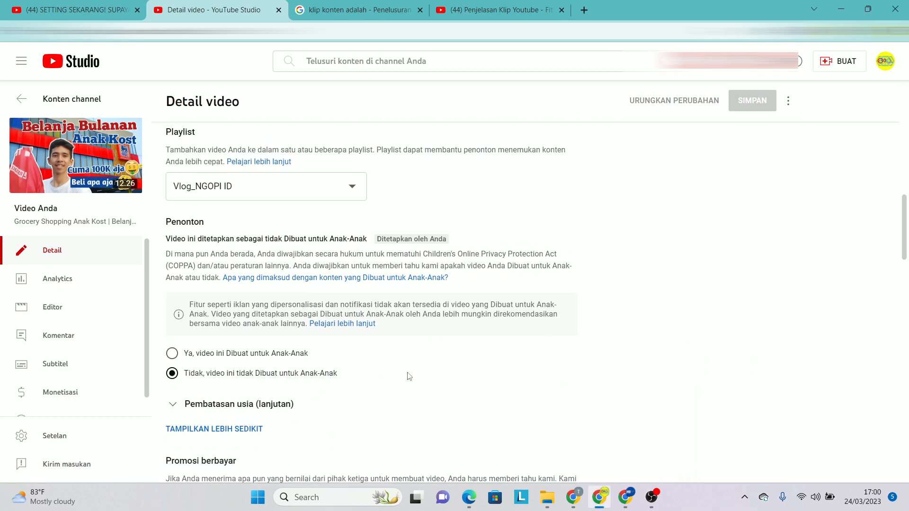
scroll(377, 345, "down", 1)
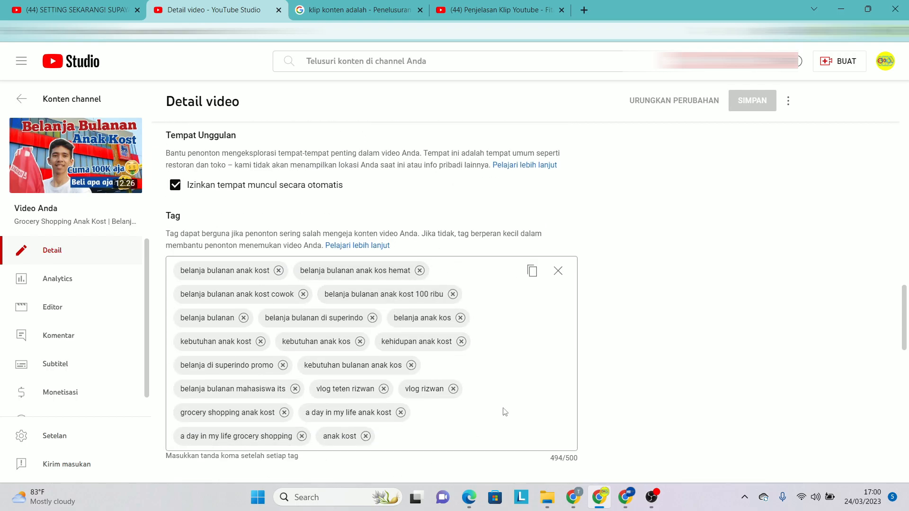
mouse_move(109, 173)
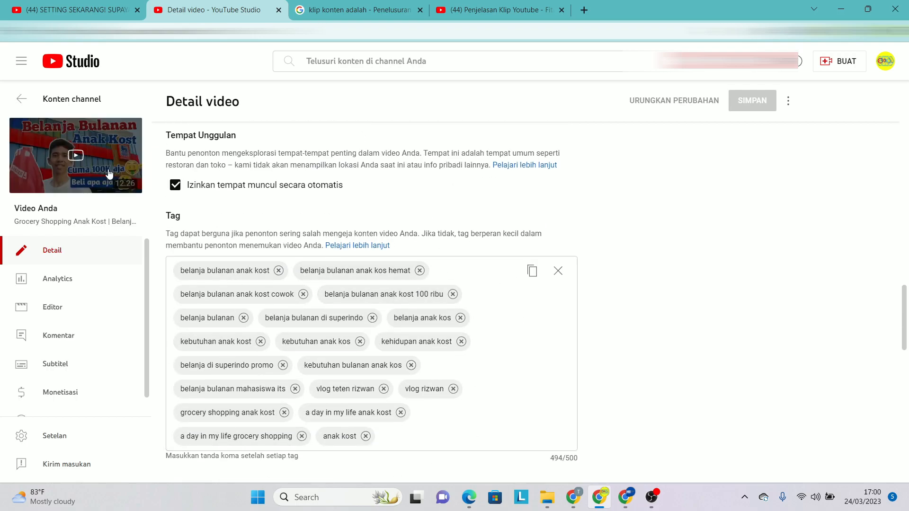
left_click(28, 101)
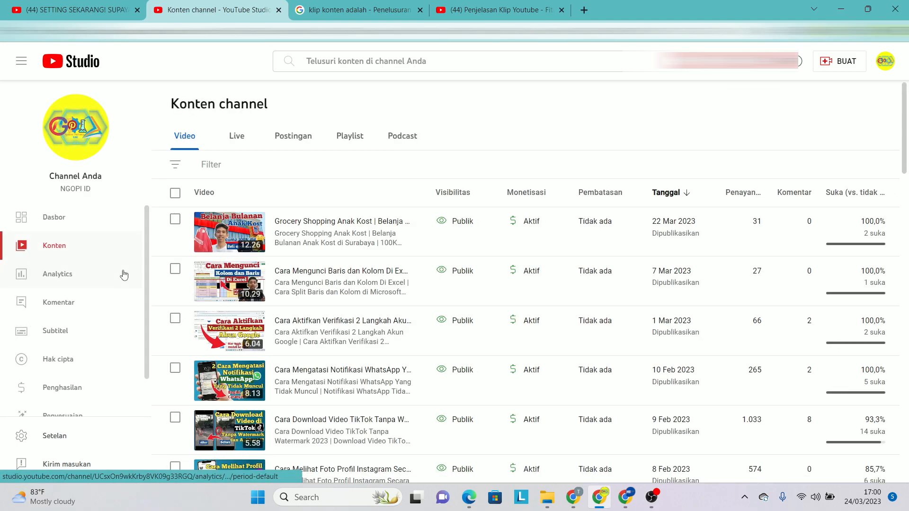
Open the advanced default upload settings and choose Lisensi YouTube Standar as the licence.
left_click(48, 439)
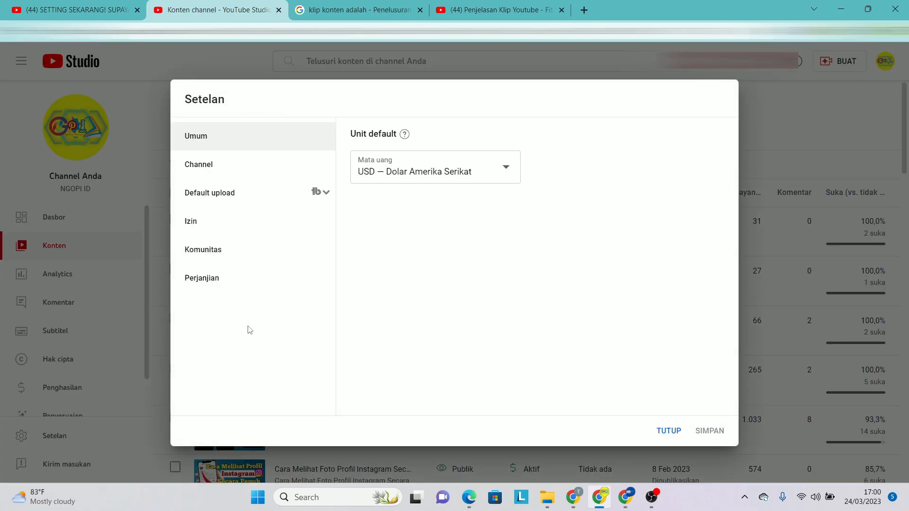
left_click(254, 192)
scroll(433, 316, "down", 5)
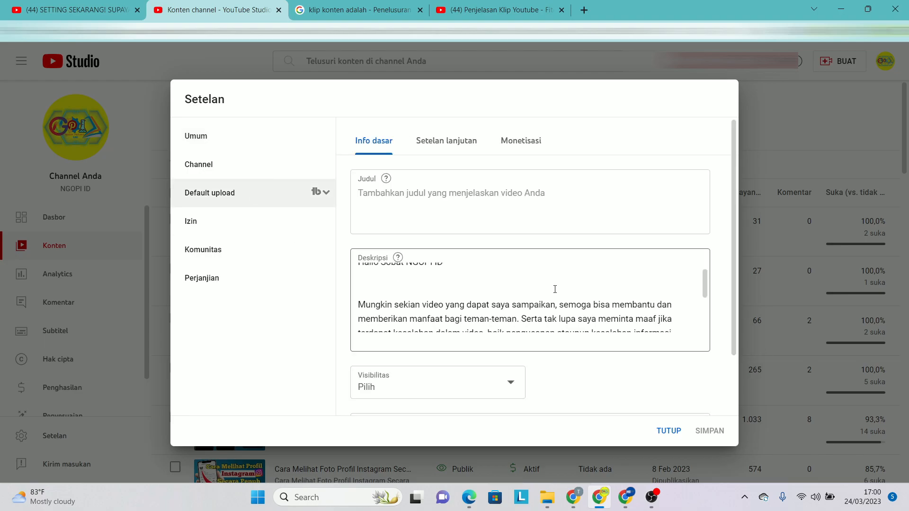
left_click(464, 142)
scroll(584, 307, "up", 2)
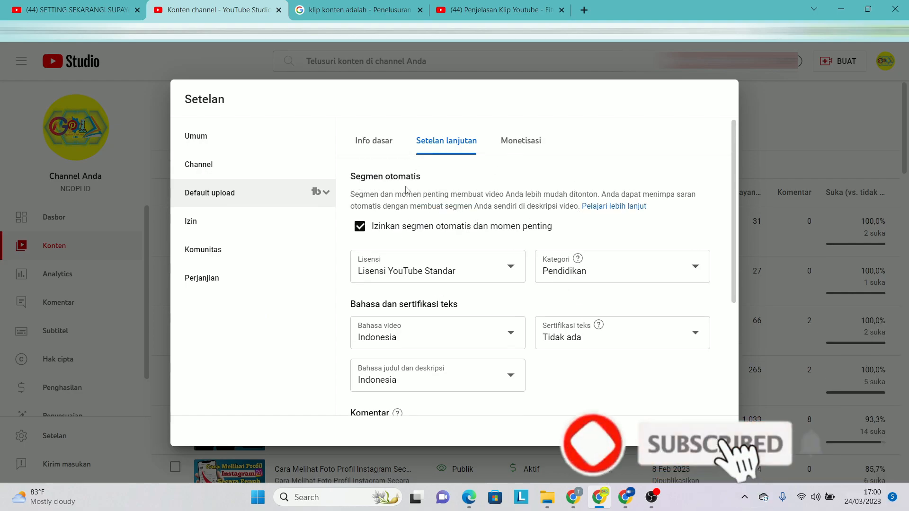
left_click(519, 270)
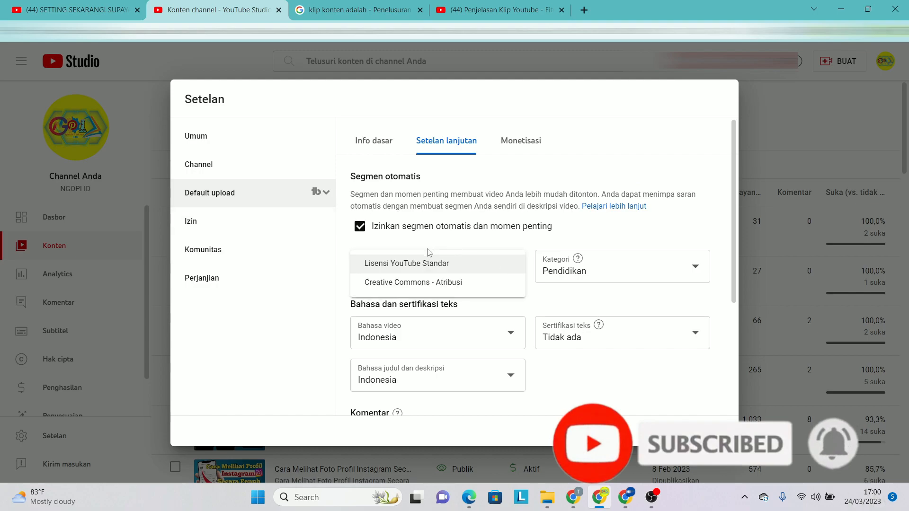
left_click(437, 268)
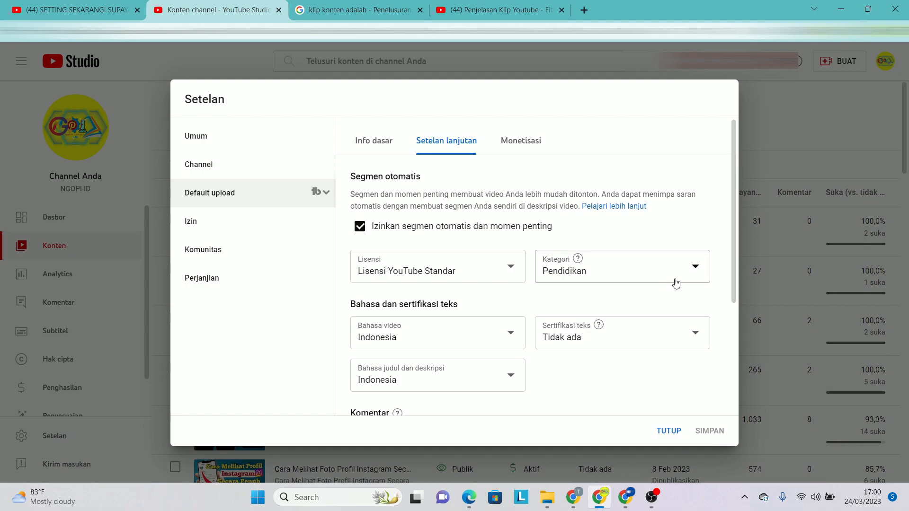
Choose Pendidikan as the default video category and review the other available categories without changing it.
left_click(693, 267)
scroll(595, 200, "up", 2)
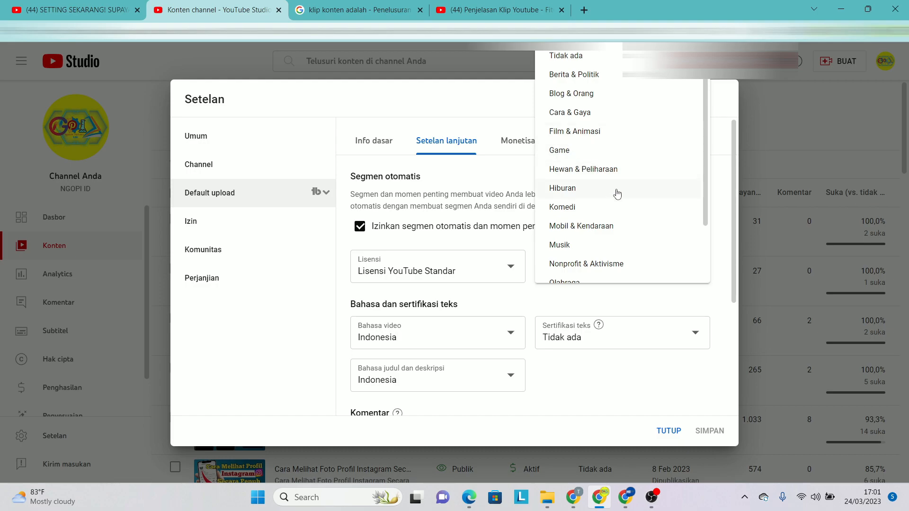
scroll(614, 193, "down", 2)
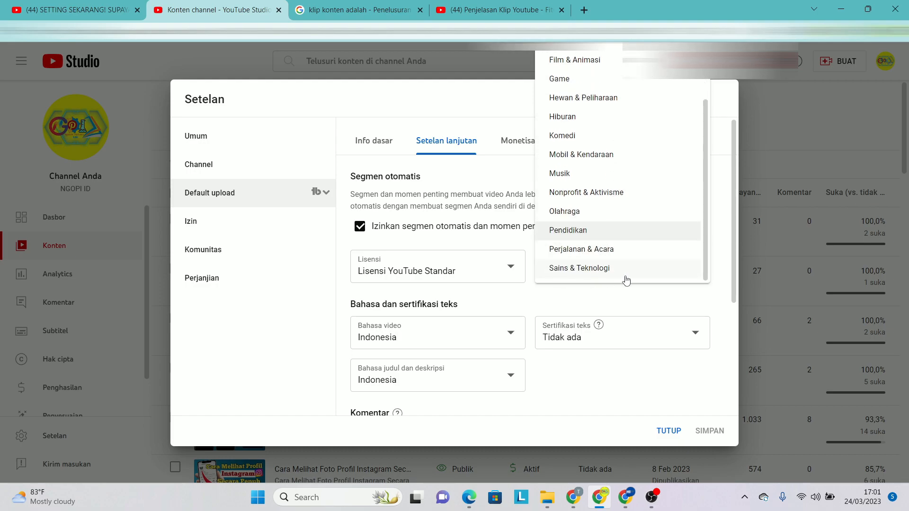
left_click(579, 232)
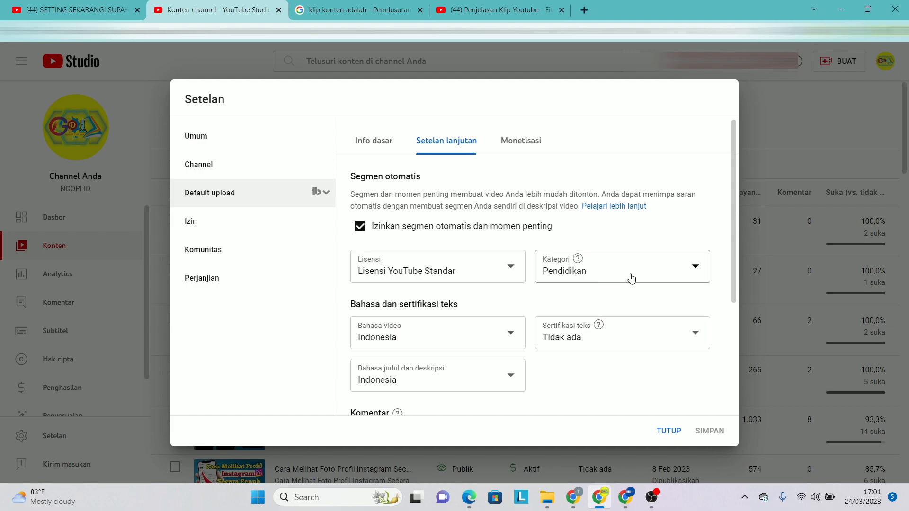
left_click(646, 276)
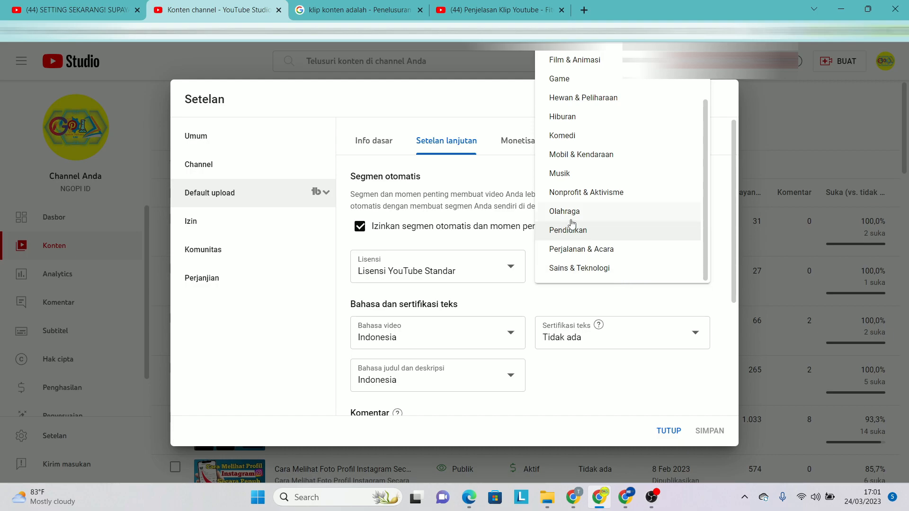
scroll(596, 211, "up", 2)
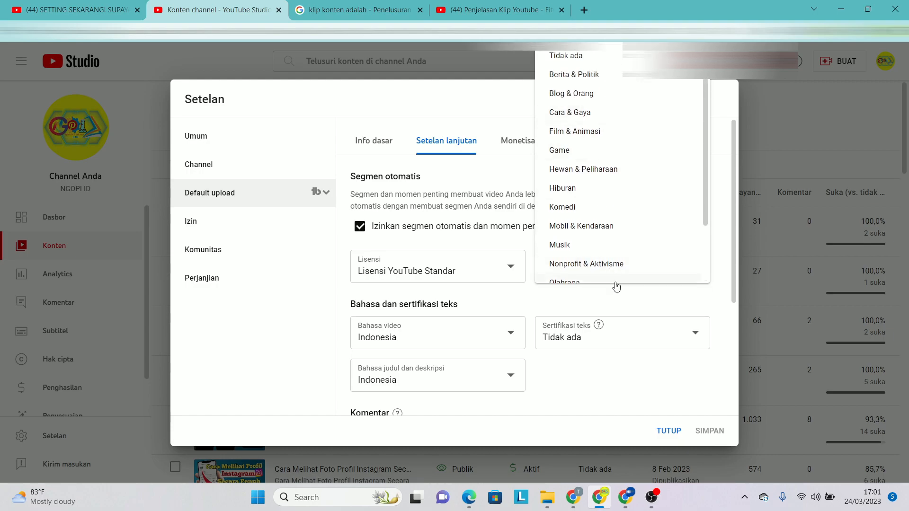
left_click(623, 306)
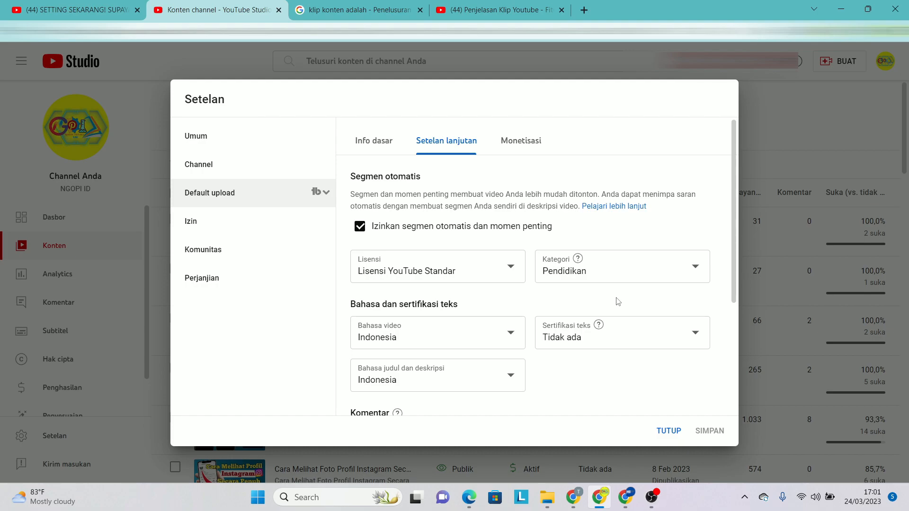
Check the video language options and set the caption certification to "Konten ini tidak pernah ditayangkan di televisi di Amerika Serikat.".
left_click(514, 329)
left_click(551, 377)
scroll(551, 377, "down", 2)
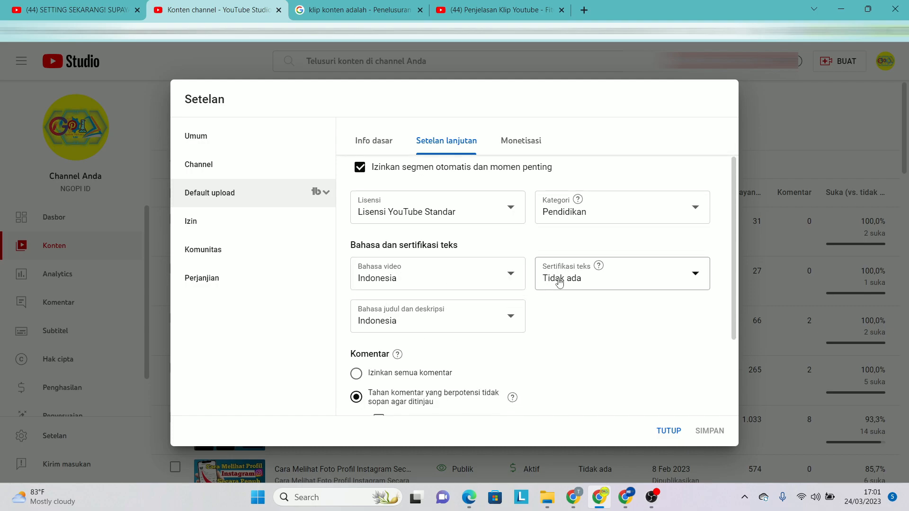
left_click(699, 281)
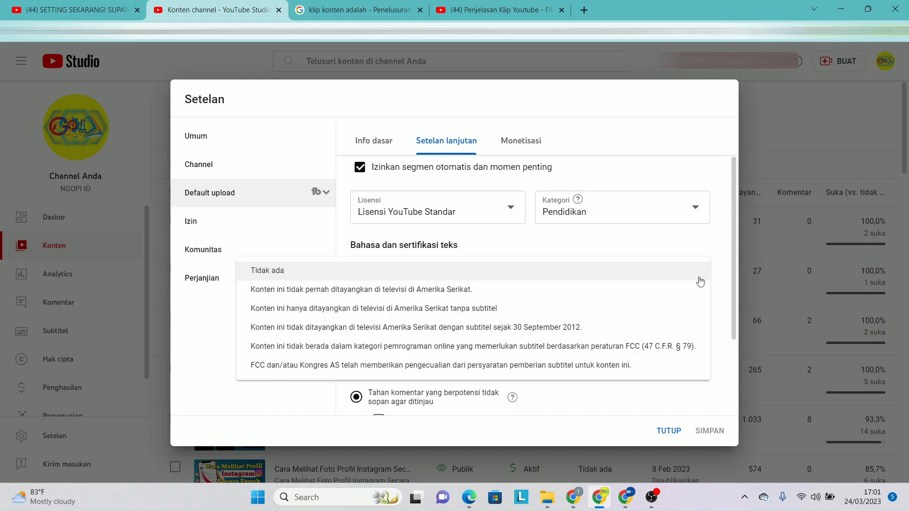
left_click(442, 290)
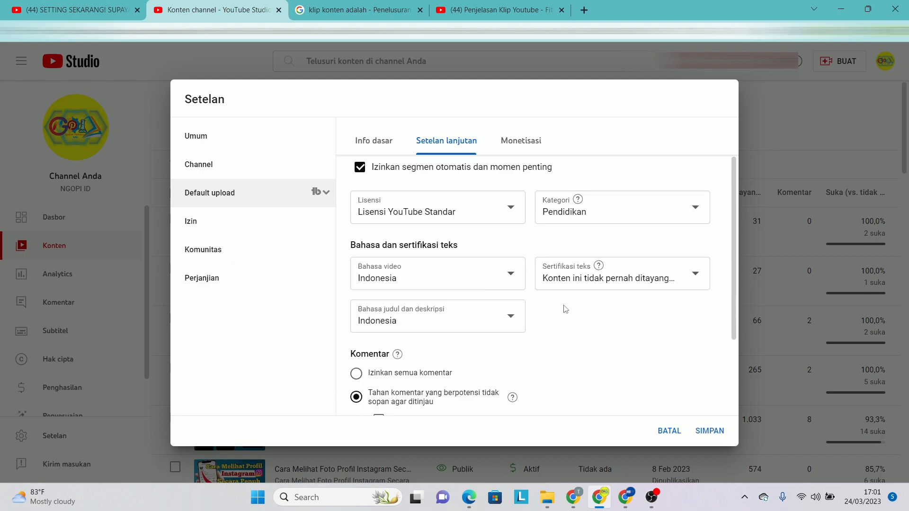
left_click(694, 283)
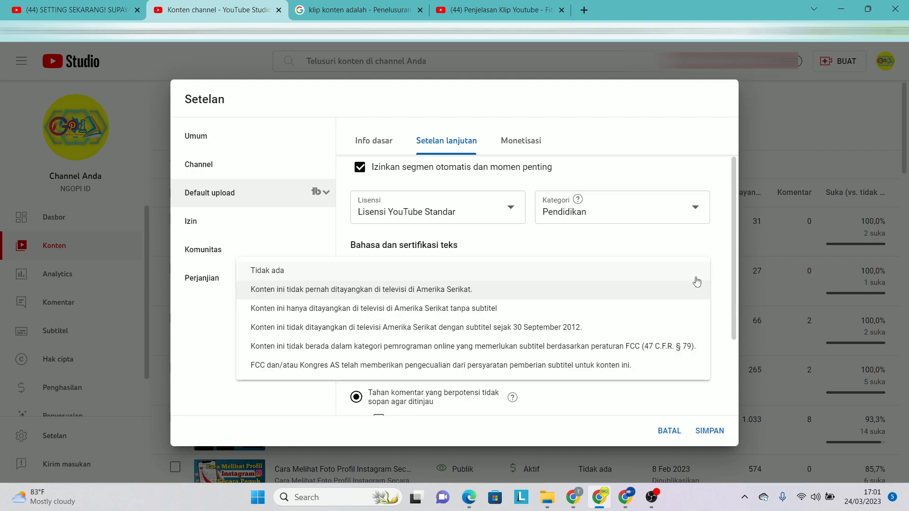
left_click(472, 290)
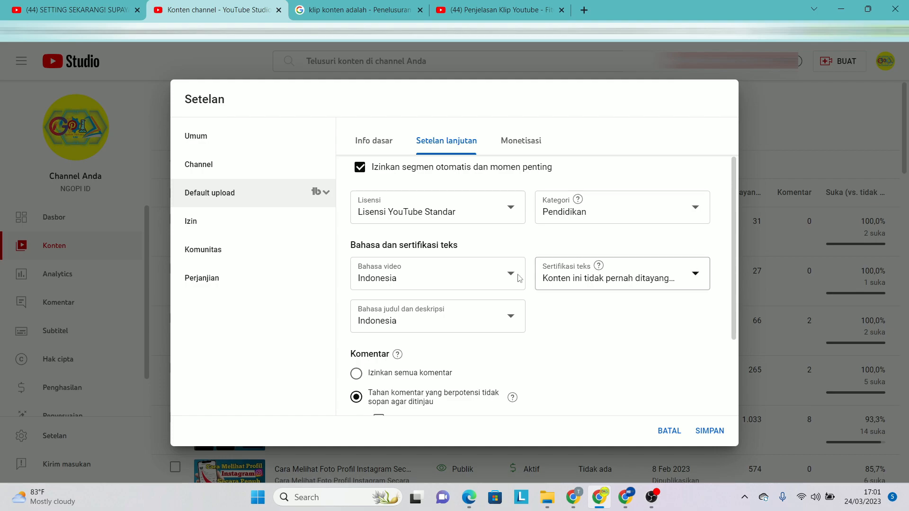
Review the default comment options, switch the viewer like count off and back on, and save the settings.
scroll(474, 360, "down", 3)
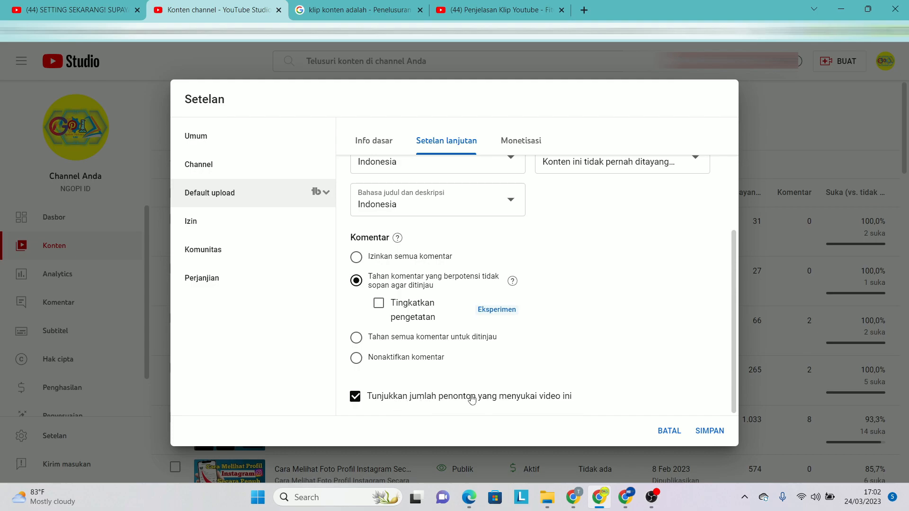
left_click(358, 402)
left_click(355, 398)
left_click(717, 434)
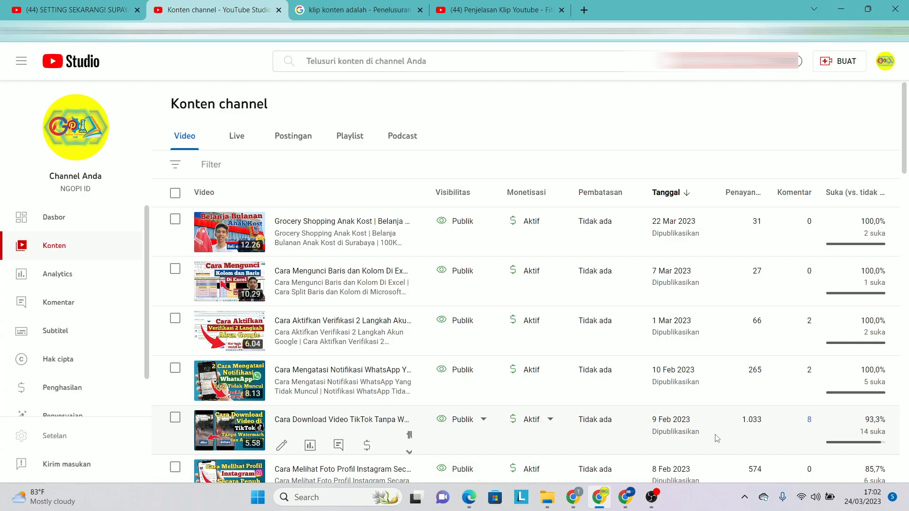
Reopen the settings and view the default upload monetization options and the channel permissions (Izin).
left_click(52, 445)
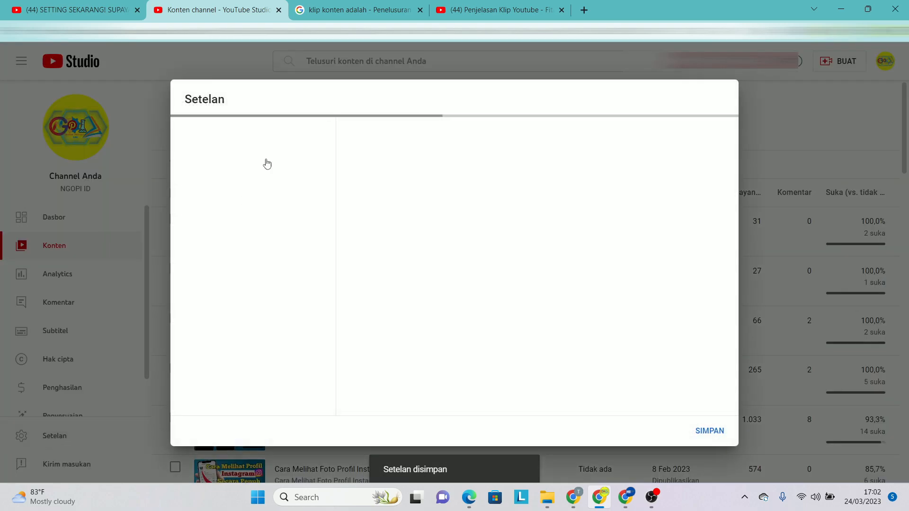
left_click(233, 193)
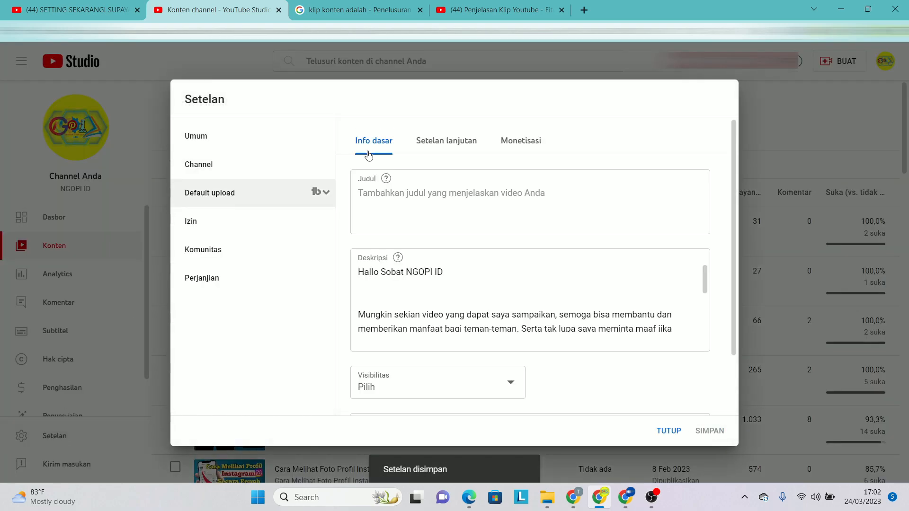
left_click(515, 141)
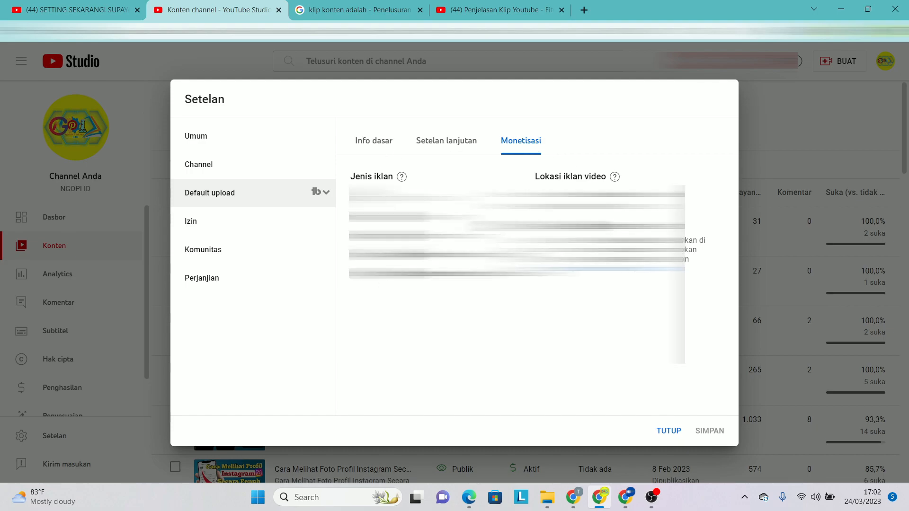
left_click(187, 221)
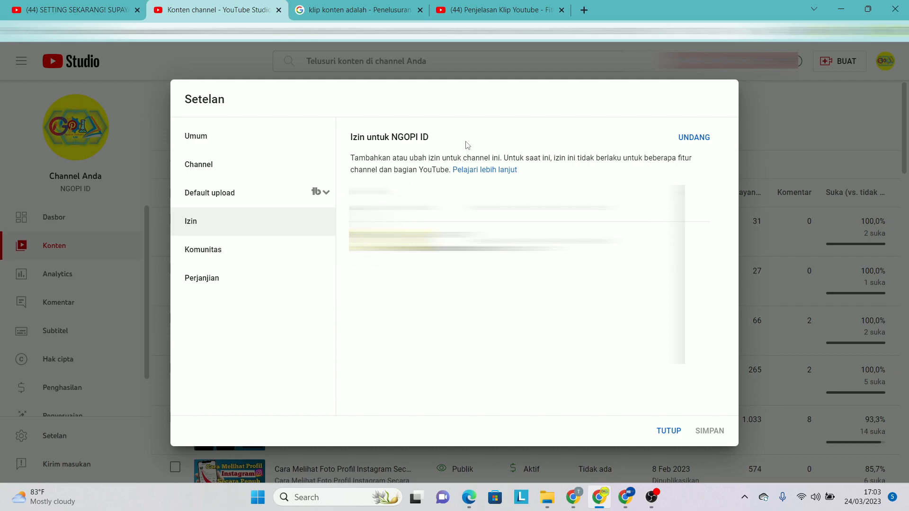
Examine the community settings' automatic filters from moderators to blocked words and links, and view the channel agreements (Perjanjian).
left_click(222, 251)
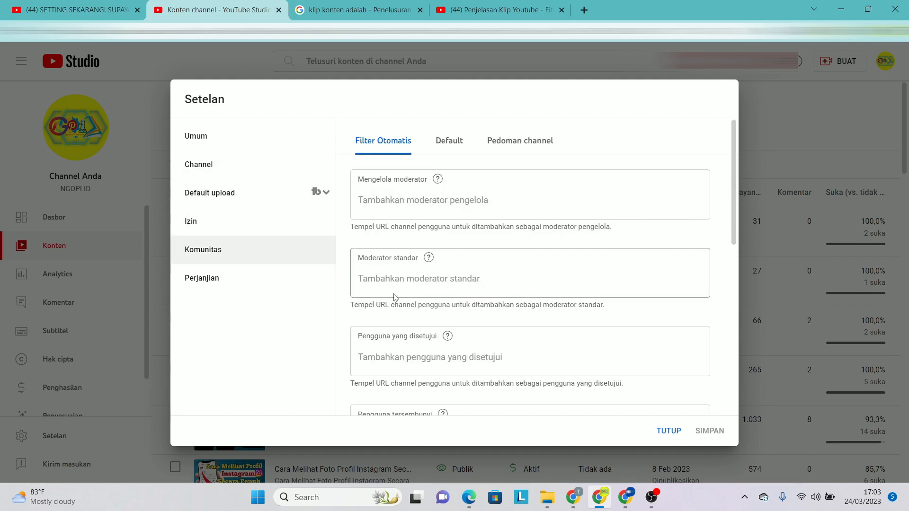
scroll(498, 288, "down", 6)
scroll(497, 293, "down", 2)
scroll(495, 300, "up", 8)
scroll(478, 275, "down", 8)
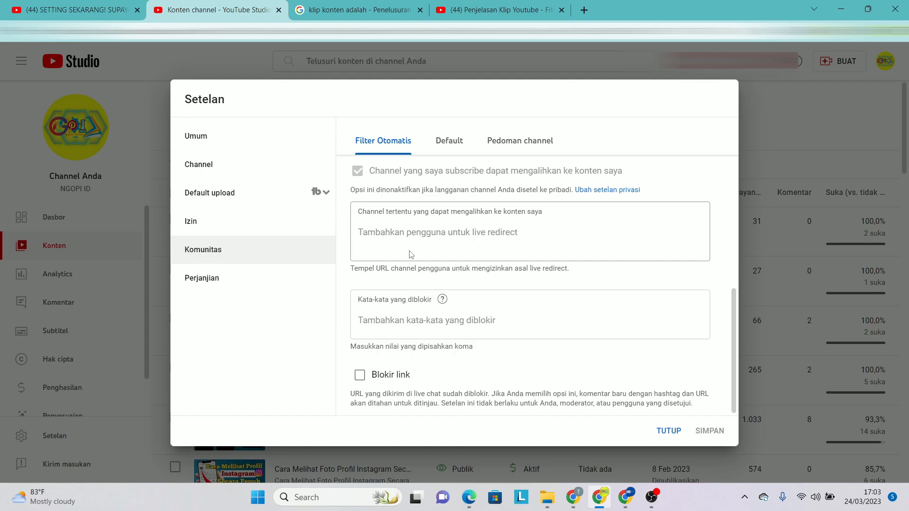
left_click(225, 278)
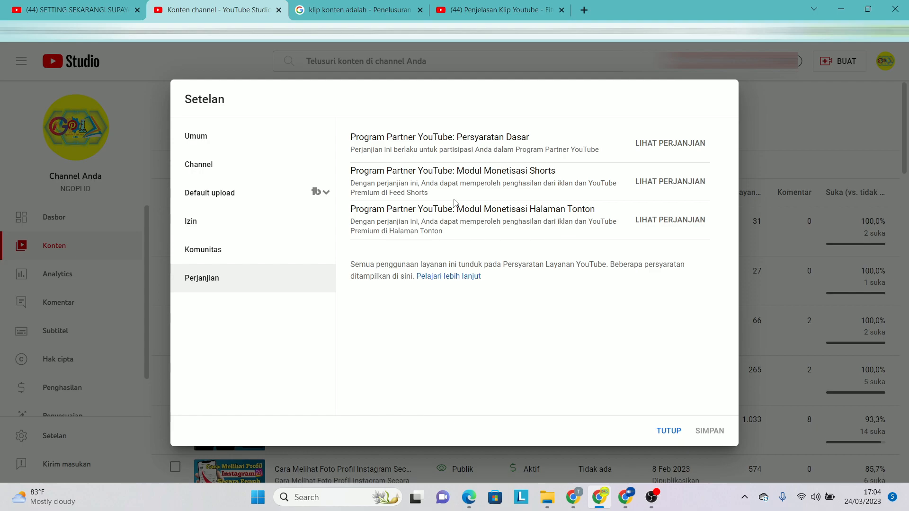
Close the channel settings and look over the remaining Studio sections down to Koleksi audio.
left_click(665, 431)
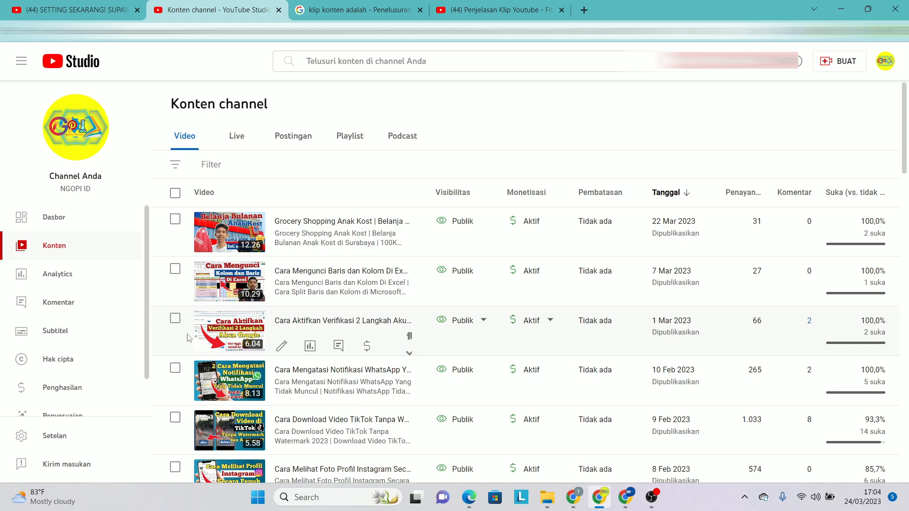
scroll(77, 363, "down", 1)
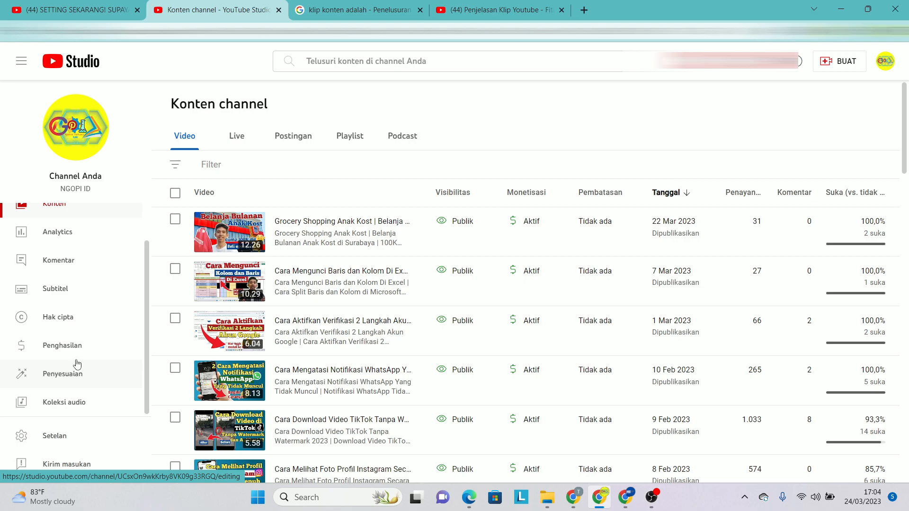
Reopen the settings to view the general options (Umum), dismiss the WhatsApp notification, and close the settings without changes.
left_click(63, 438)
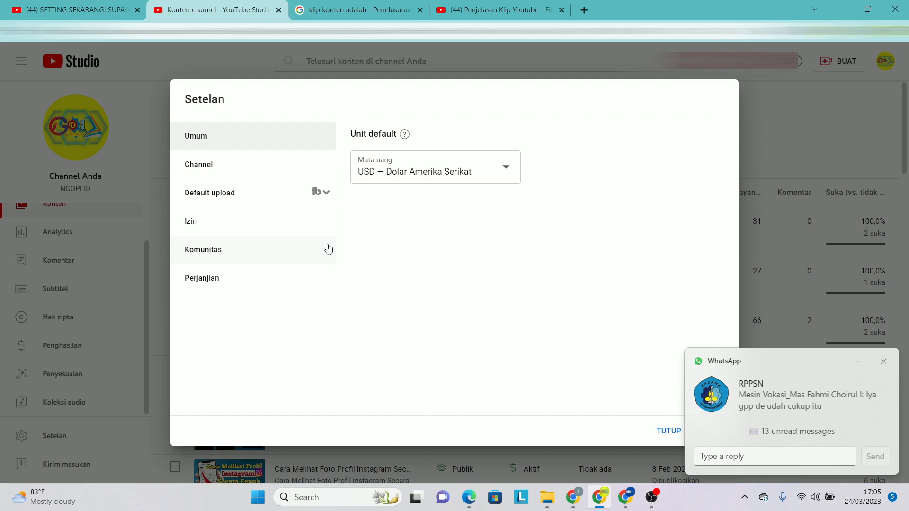
left_click(882, 364)
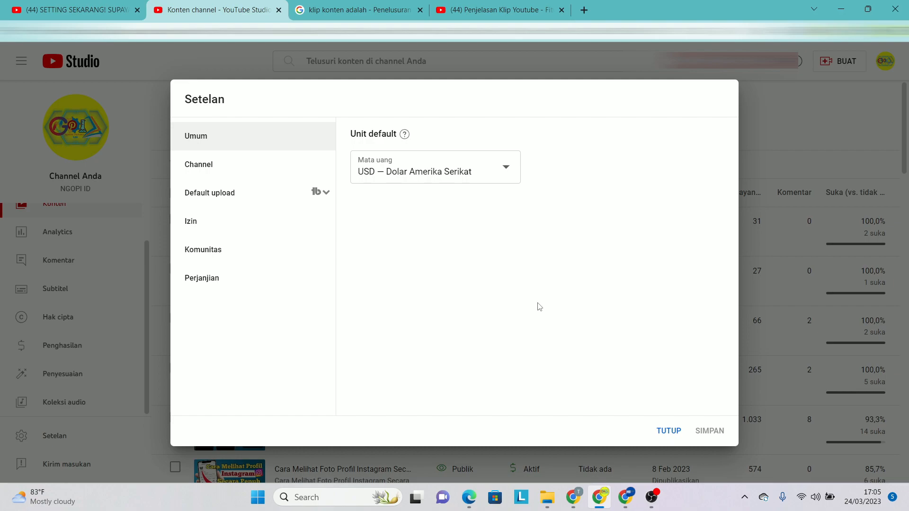
left_click(668, 431)
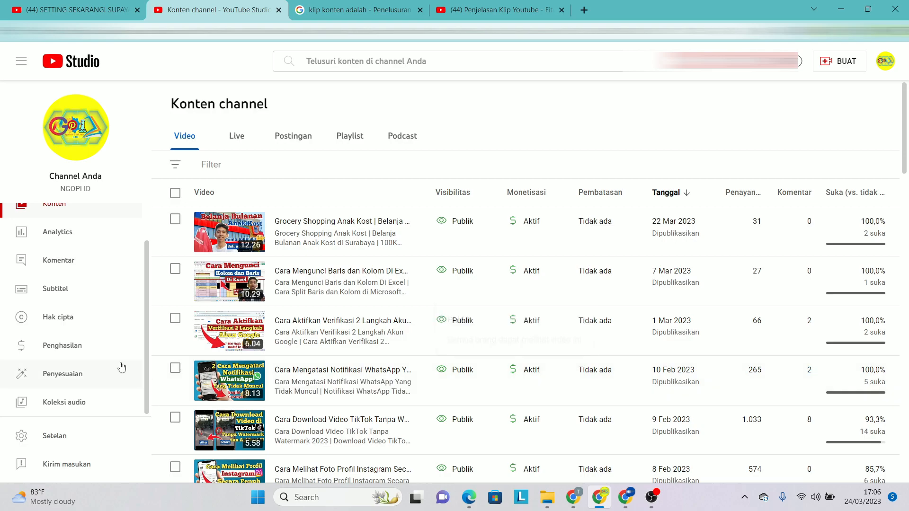
scroll(88, 351, "up", 1)
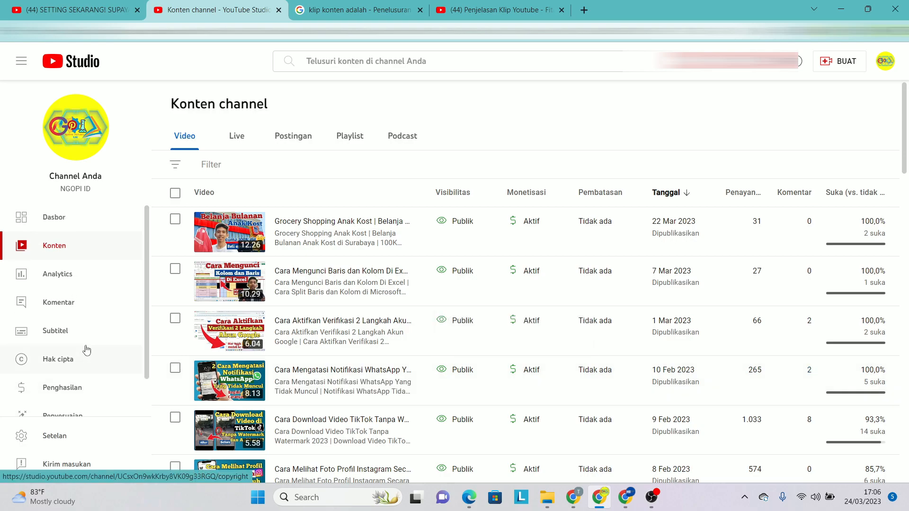